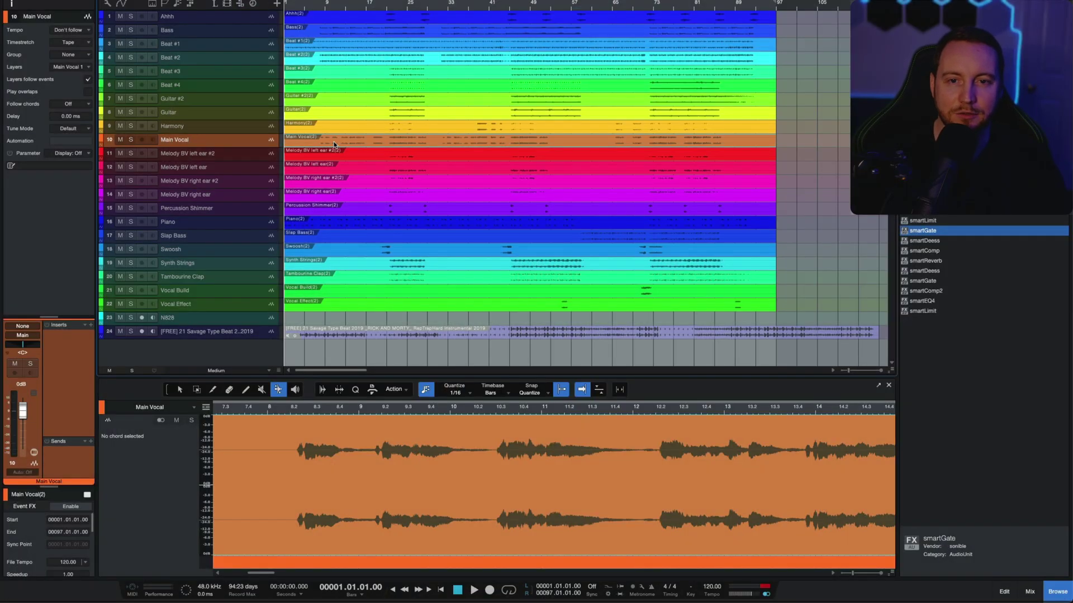
Load primeVocal as an Event FX on the Main Vocal(2) event to open its editor.
{"action": "right_click", "coordinate": [339, 144]}
{"action": "mouse_move", "coordinate": [375, 214]}
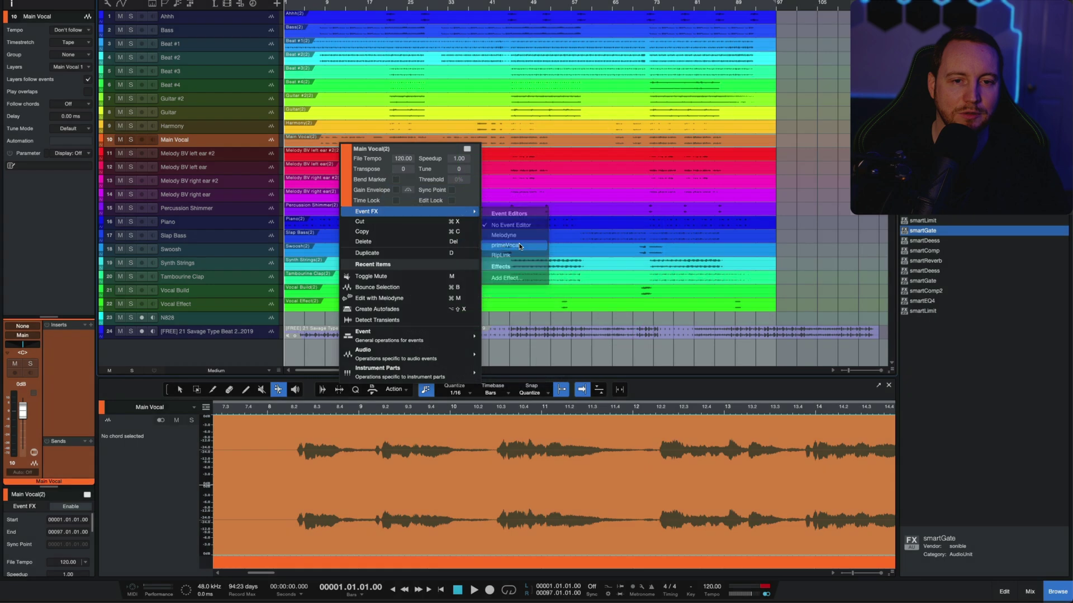
{"action": "left_click", "coordinate": [520, 246]}
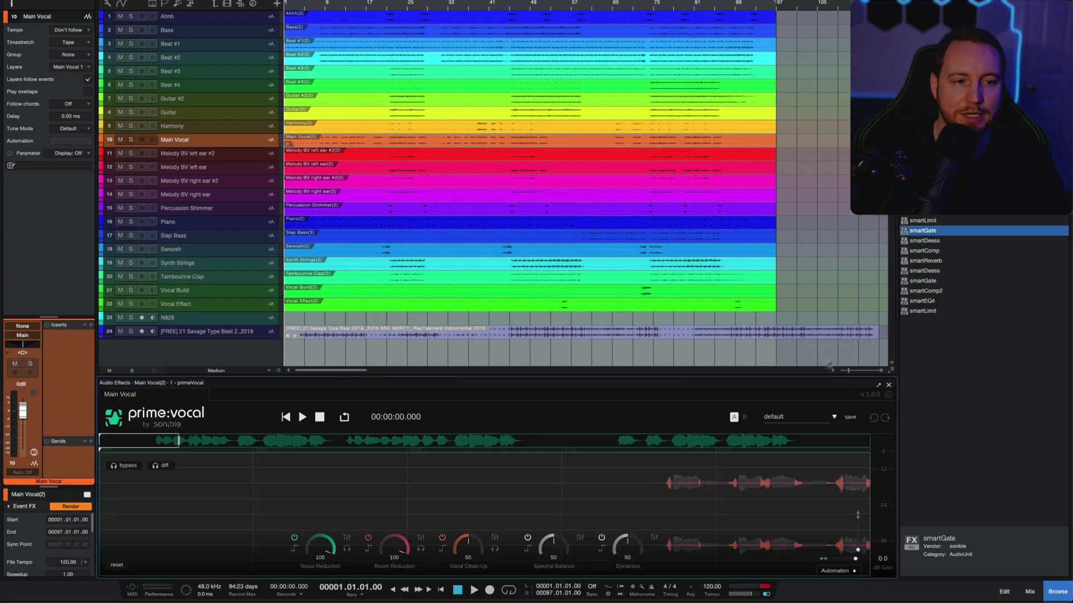
Hide the browser, solo Main Vocal, and play from bar 21 to audition it.
{"action": "left_click", "coordinate": [1056, 594]}
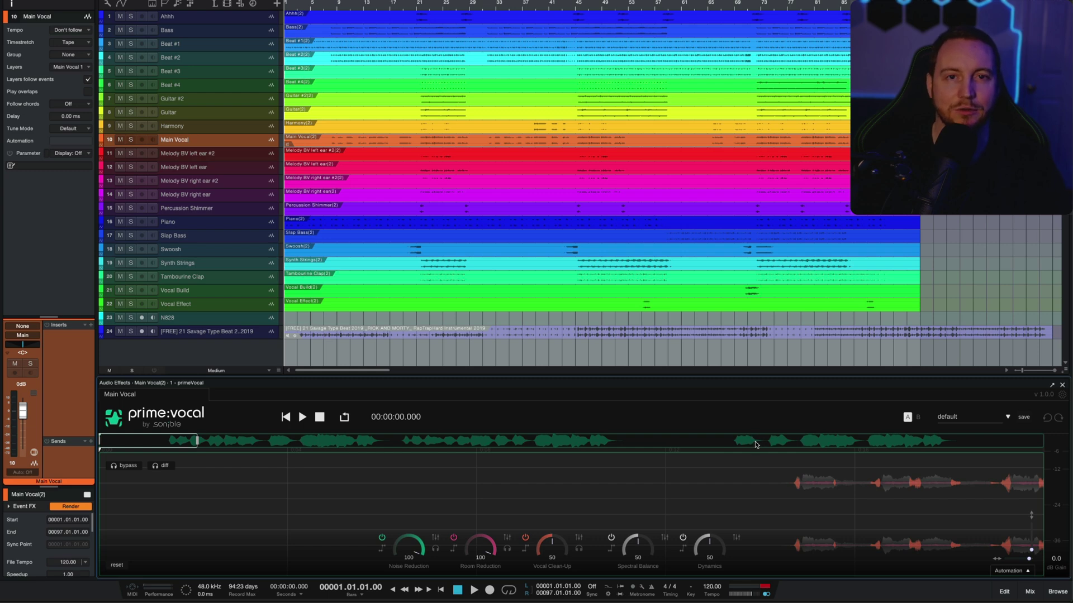
{"action": "key", "text": "s"}
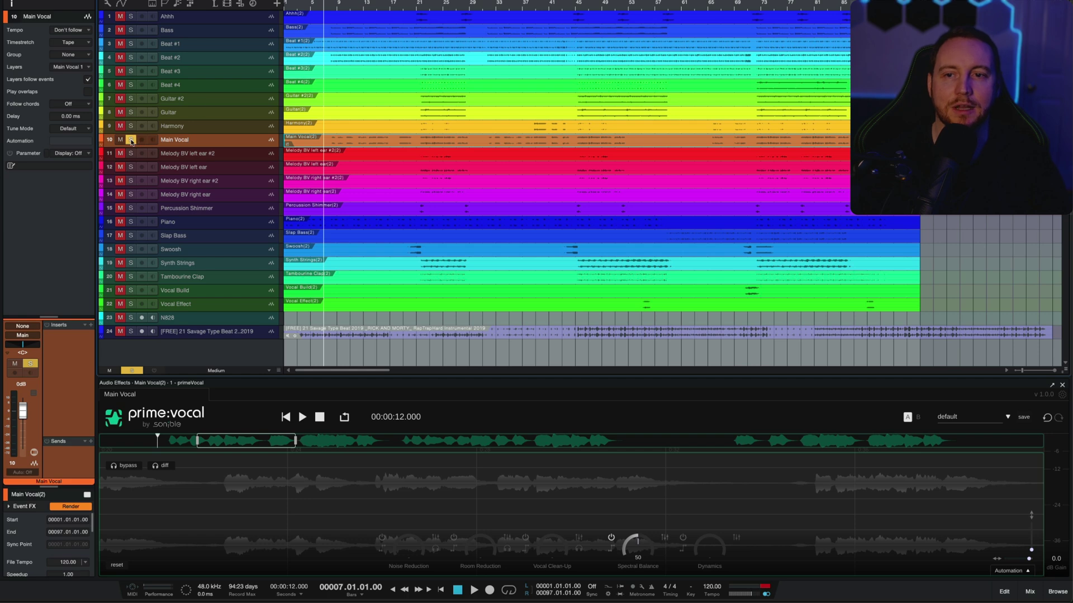
{"action": "left_click", "coordinate": [369, 7]}
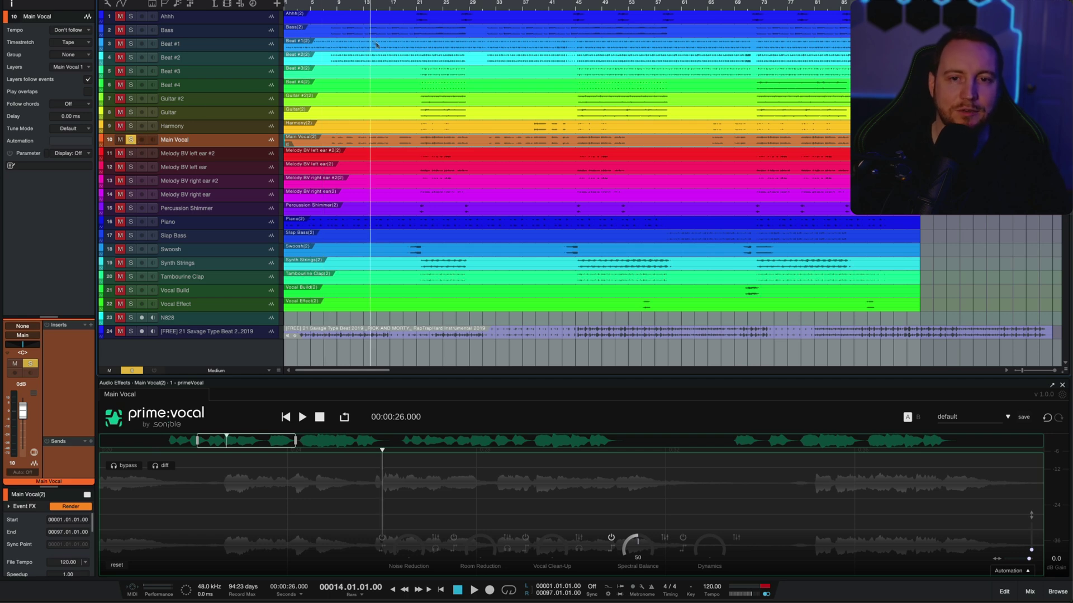
{"action": "left_click", "coordinate": [423, 7]}
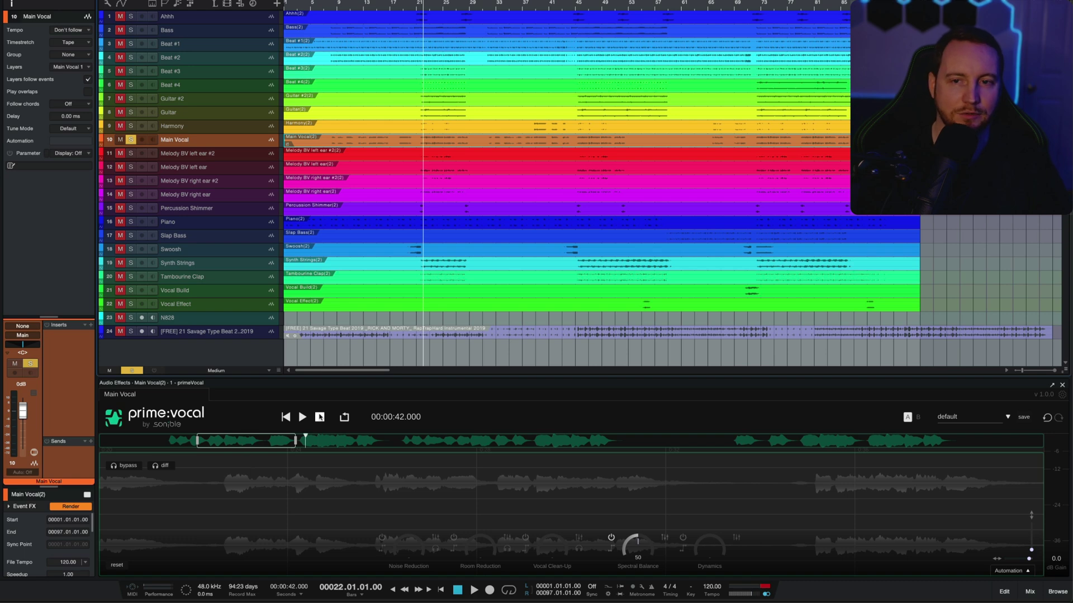
{"action": "key", "text": "space"}
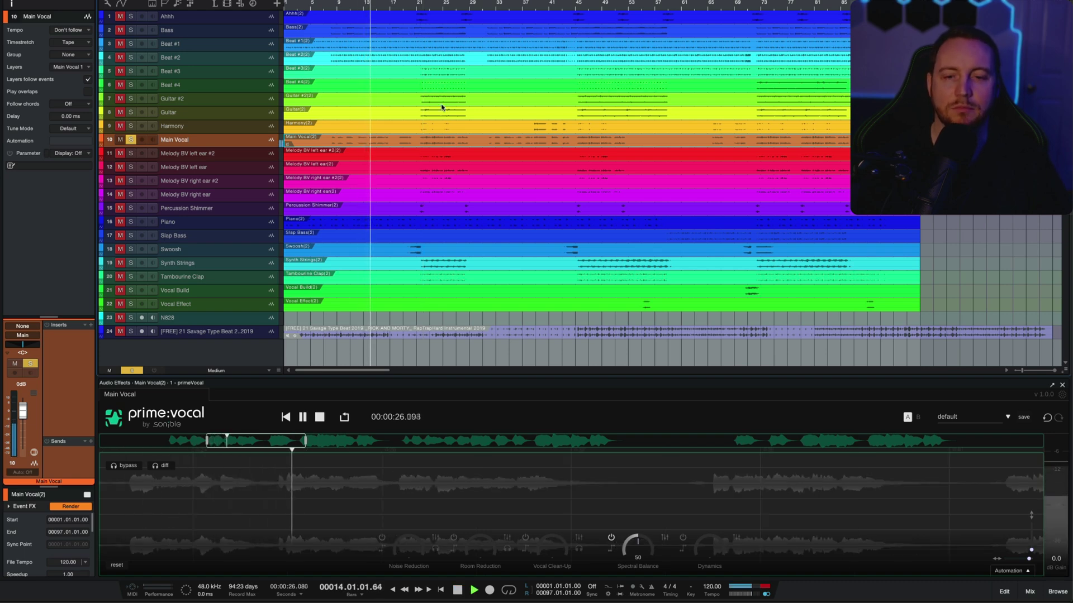
{"action": "key", "text": "space"}
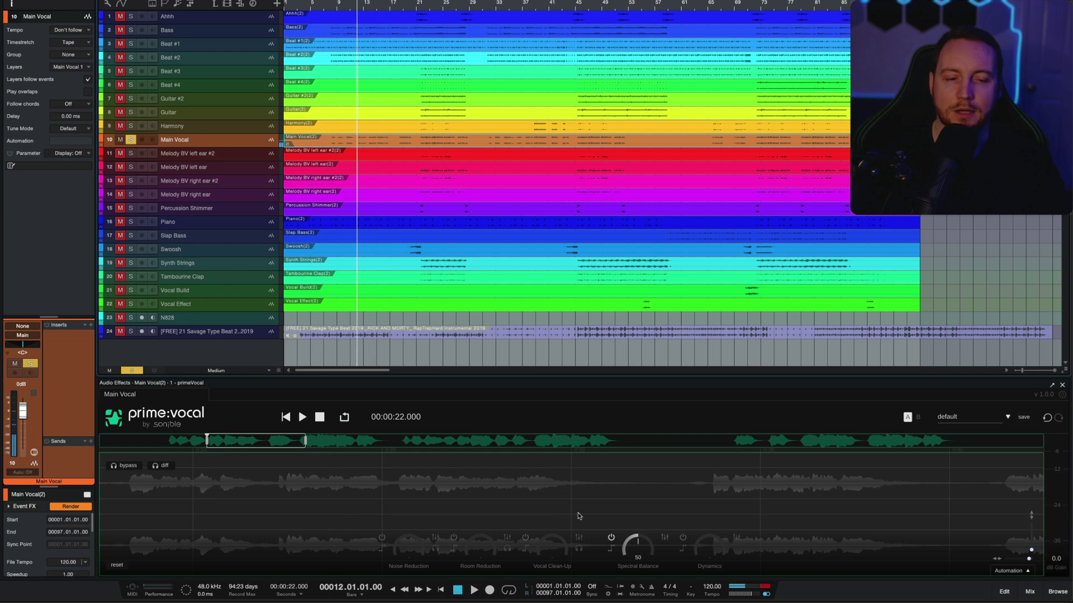
Power on Noise Reduction, Room Reduction and Vocal Clean-Up, dialing the first two down to 0.
{"action": "left_click", "coordinate": [382, 538]}
{"action": "left_click", "coordinate": [454, 538]}
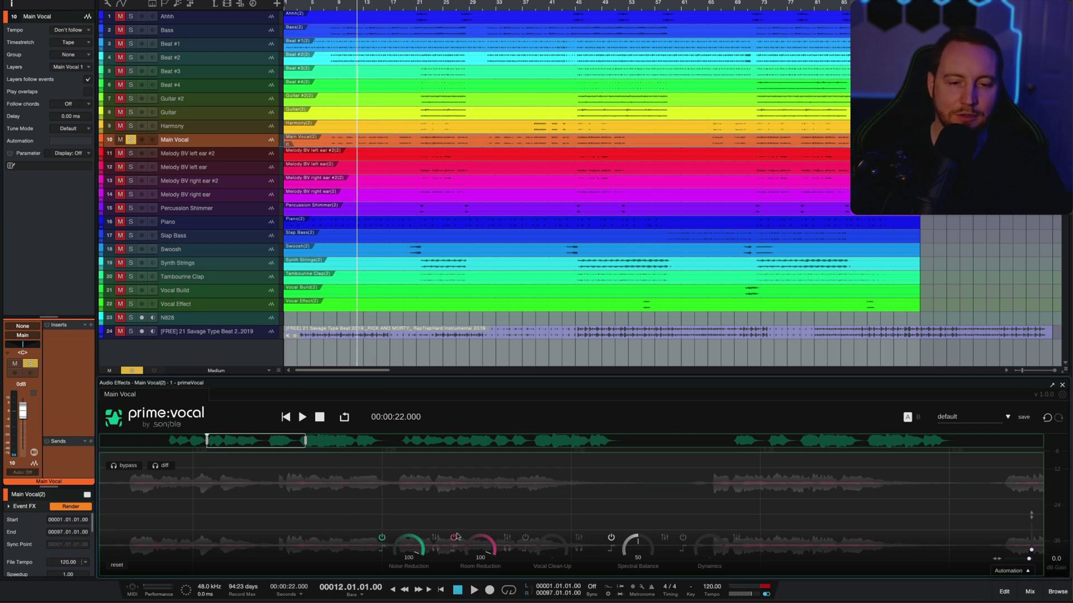
{"action": "left_click", "coordinate": [525, 539]}
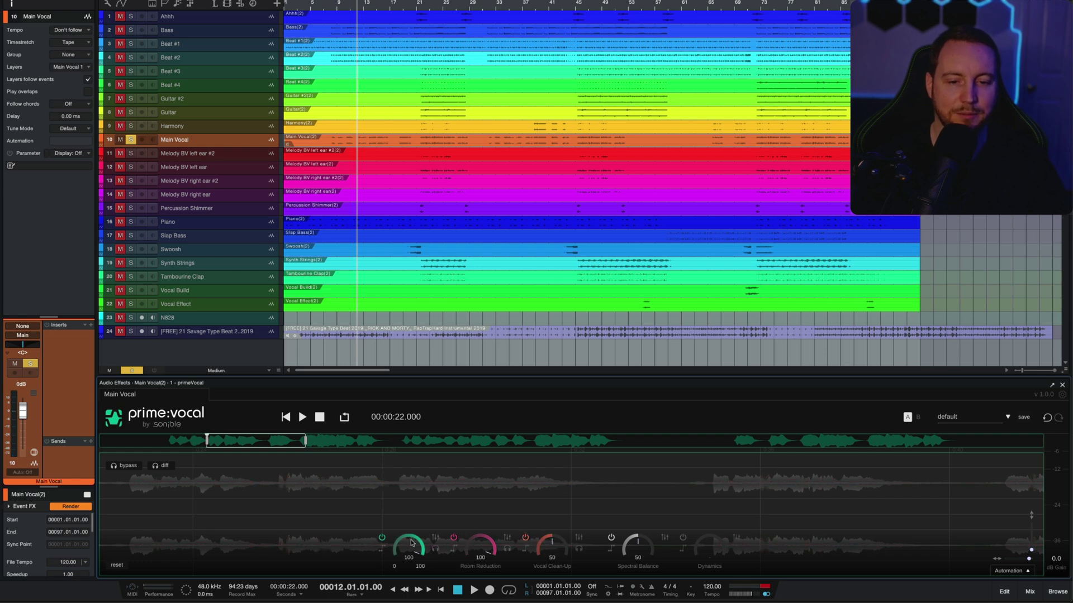
{"action": "left_click_drag", "start_coordinate": [411, 542], "coordinate": [411, 542]}
{"action": "left_click_drag", "start_coordinate": [479, 543], "coordinate": [479, 546]}
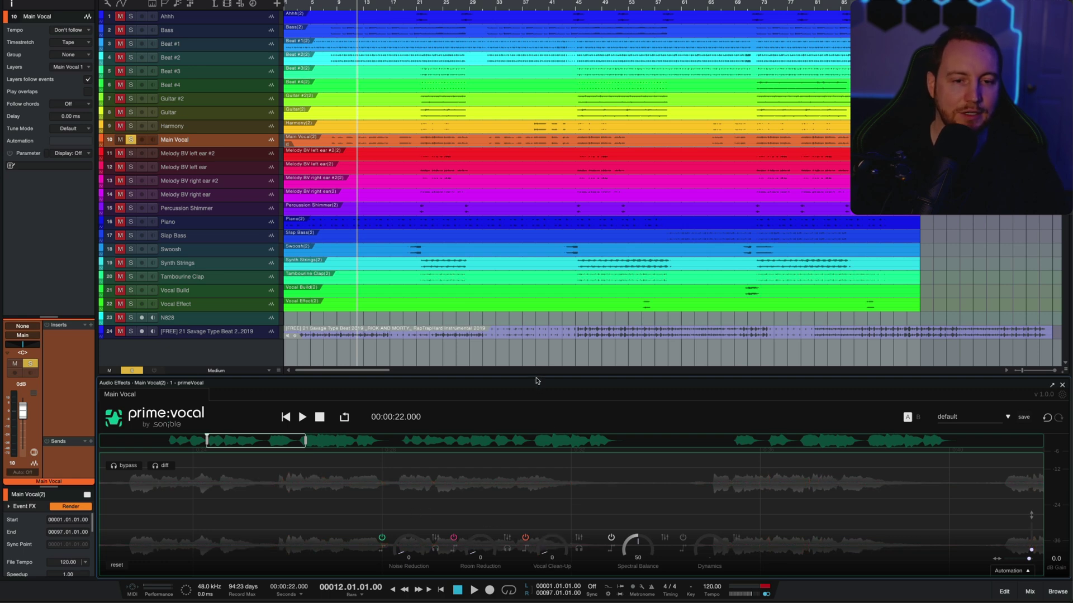
Enlarge the editor, then set Noise Reduction 100, Room Reduction 0 and Vocal Clean-Up 13.
{"action": "left_click_drag", "start_coordinate": [535, 358], "coordinate": [544, 167]}
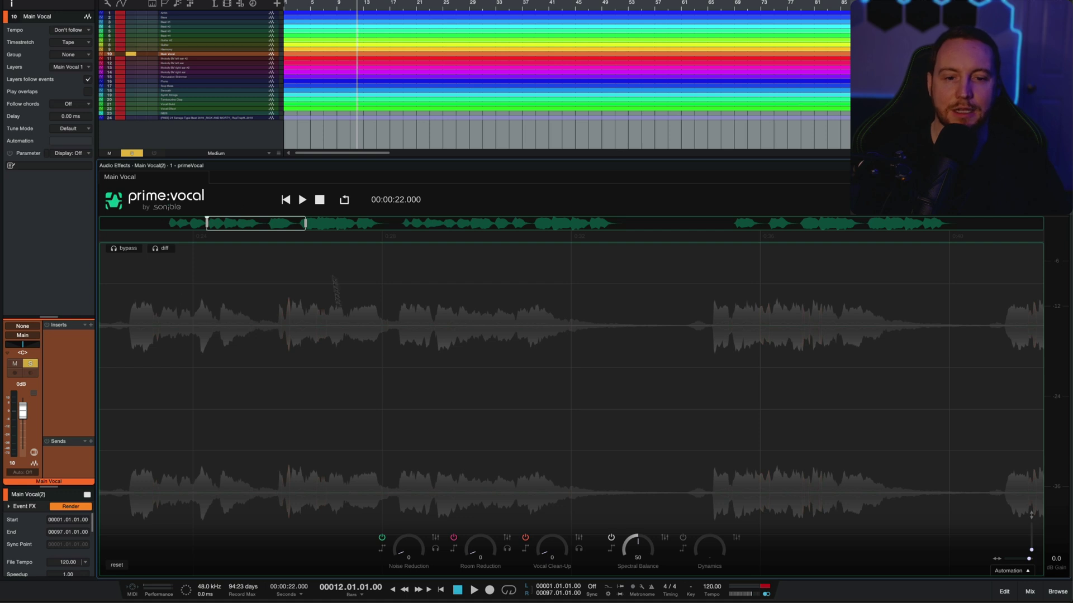
{"action": "mouse_move", "coordinate": [389, 553]}
{"action": "left_click_drag", "start_coordinate": [407, 546], "coordinate": [412, 426]}
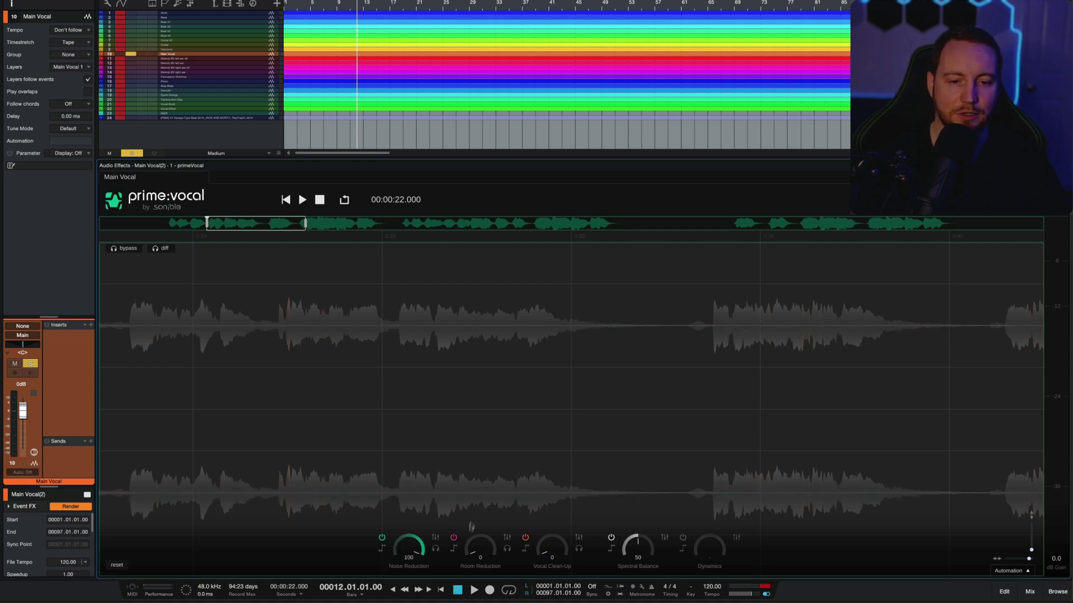
{"action": "left_click_drag", "start_coordinate": [475, 538], "coordinate": [474, 487]}
{"action": "left_click_drag", "start_coordinate": [475, 442], "coordinate": [478, 538]}
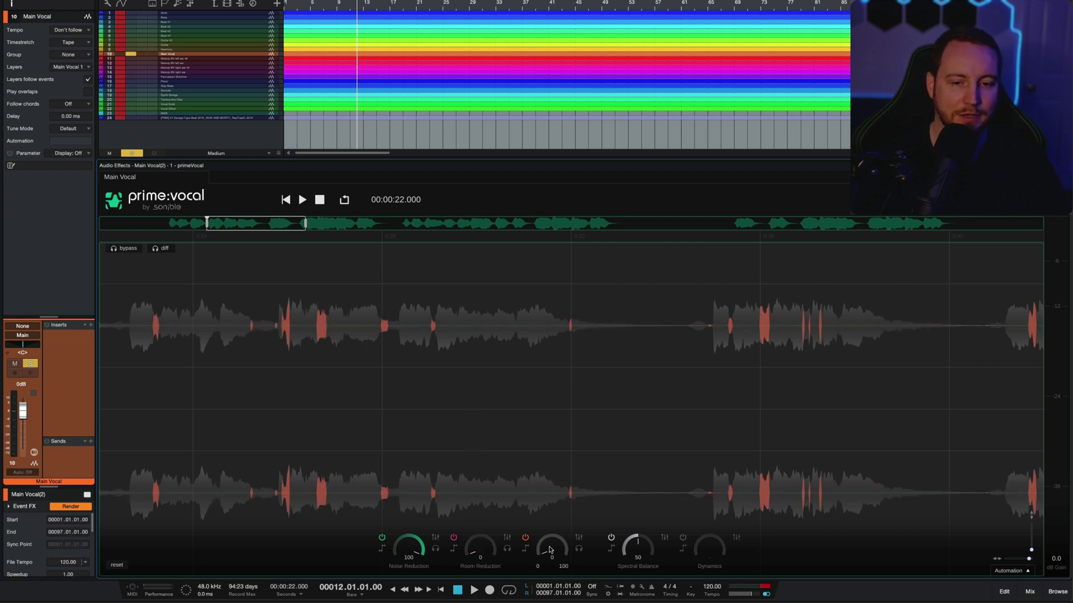
{"action": "mouse_move", "coordinate": [551, 550]}
{"action": "left_mouse_down"}
{"action": "mouse_move", "coordinate": [548, 423]}
{"action": "mouse_move", "coordinate": [540, 532]}
{"action": "mouse_move", "coordinate": [550, 537]}
{"action": "left_mouse_up"}
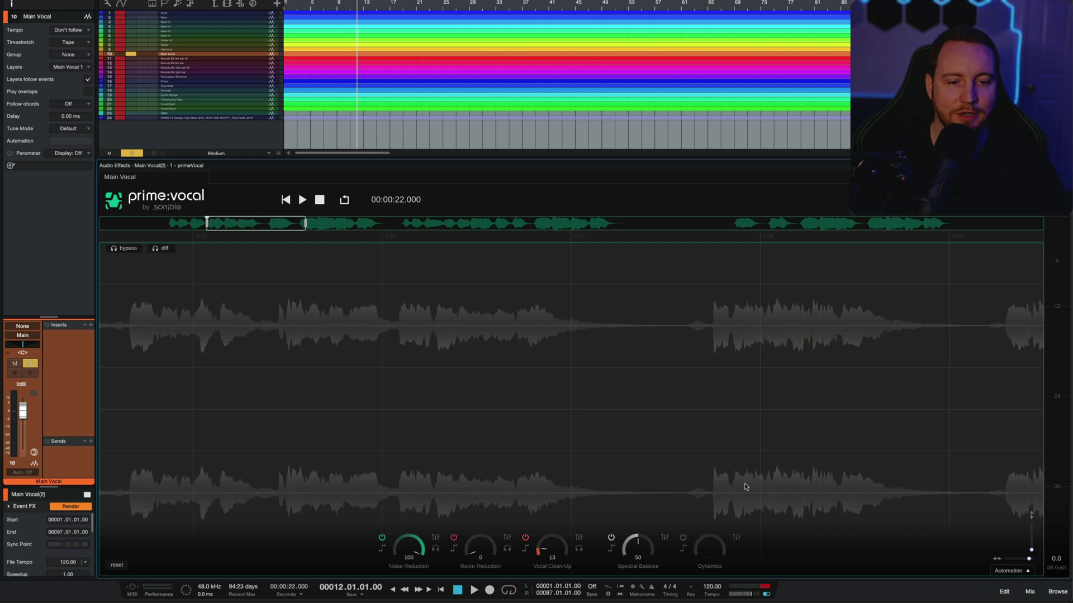
{"action": "mouse_move", "coordinate": [620, 553]}
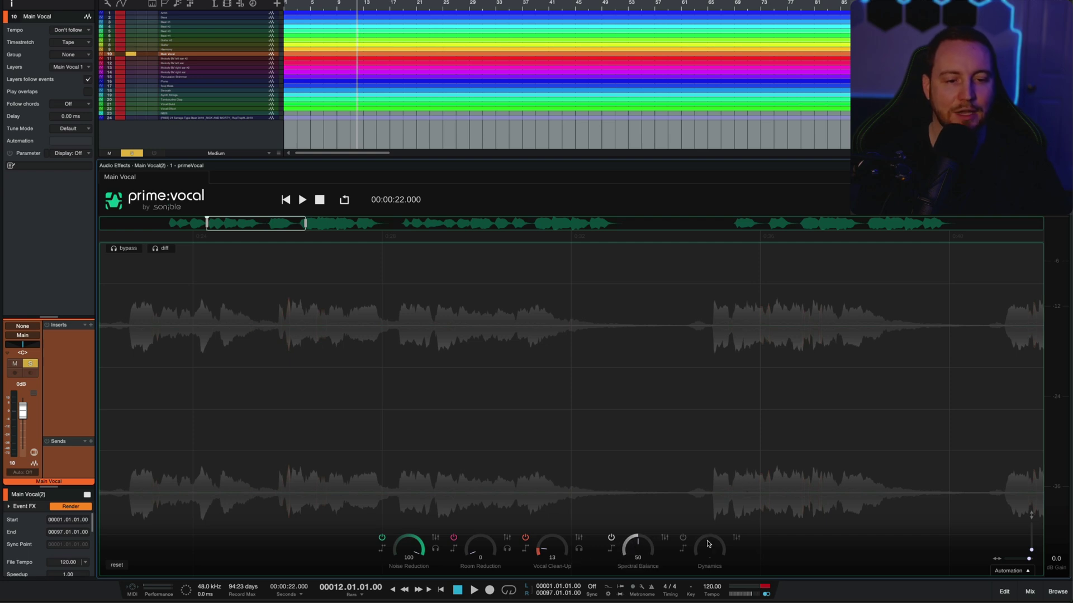
Power on the Dynamics module and turn its amount up to 35.
{"action": "left_click", "coordinate": [683, 538]}
{"action": "mouse_move", "coordinate": [637, 552]}
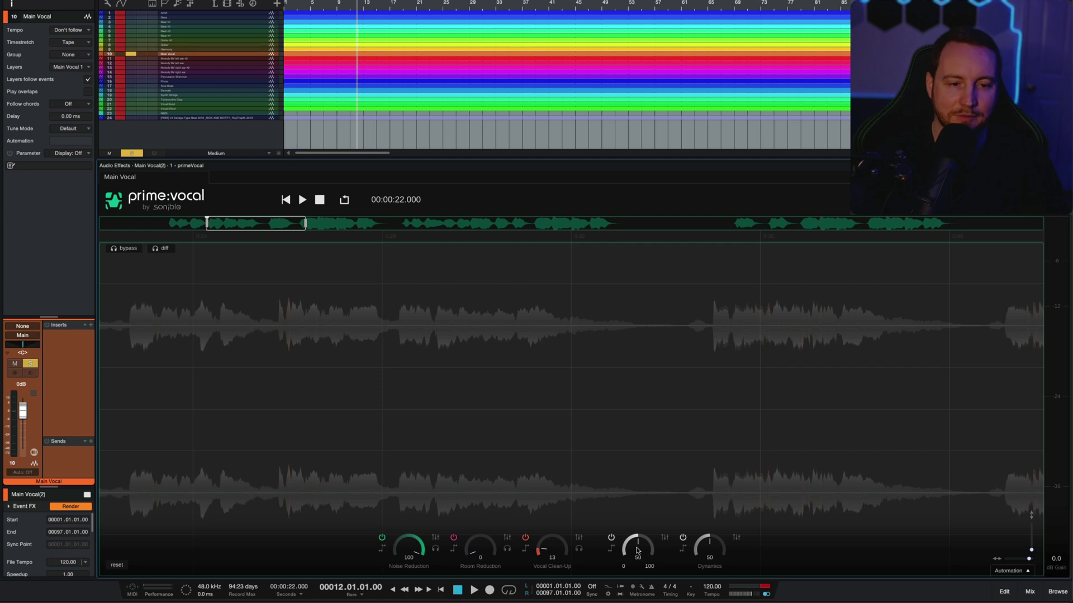
{"action": "mouse_move", "coordinate": [715, 552]}
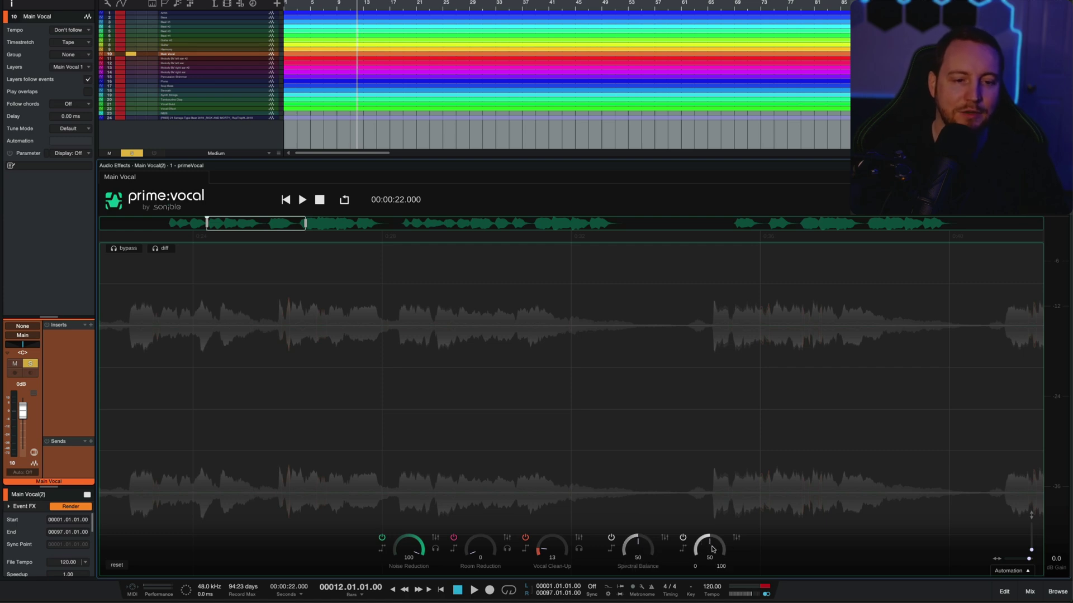
{"action": "left_click_drag", "start_coordinate": [713, 550], "coordinate": [682, 536]}
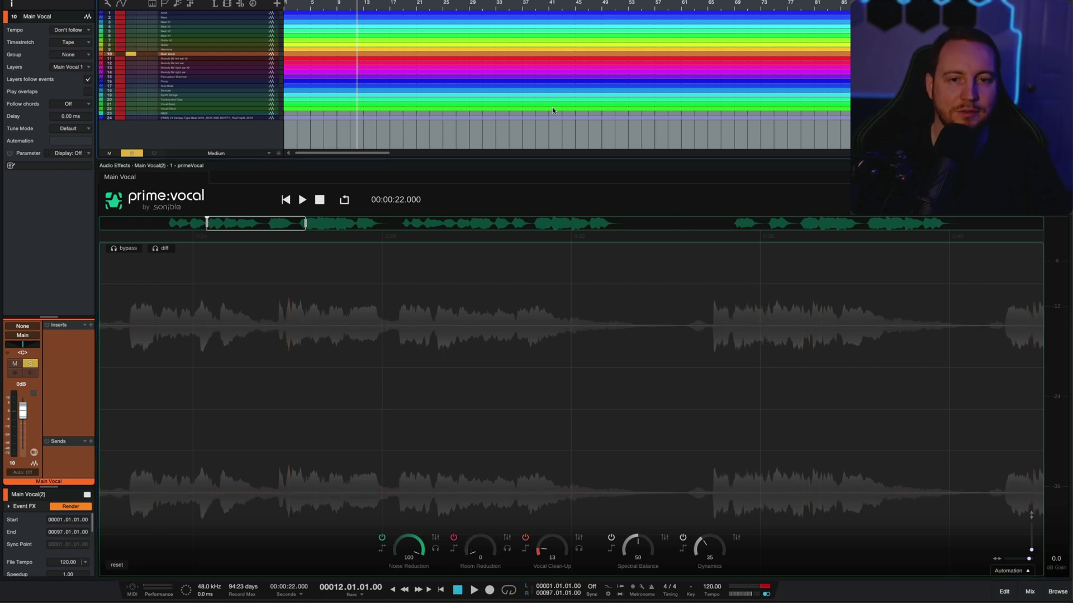
During playback, compare Noise Reduction at 0 against its full setting, then stop.
{"action": "key", "text": "space"}
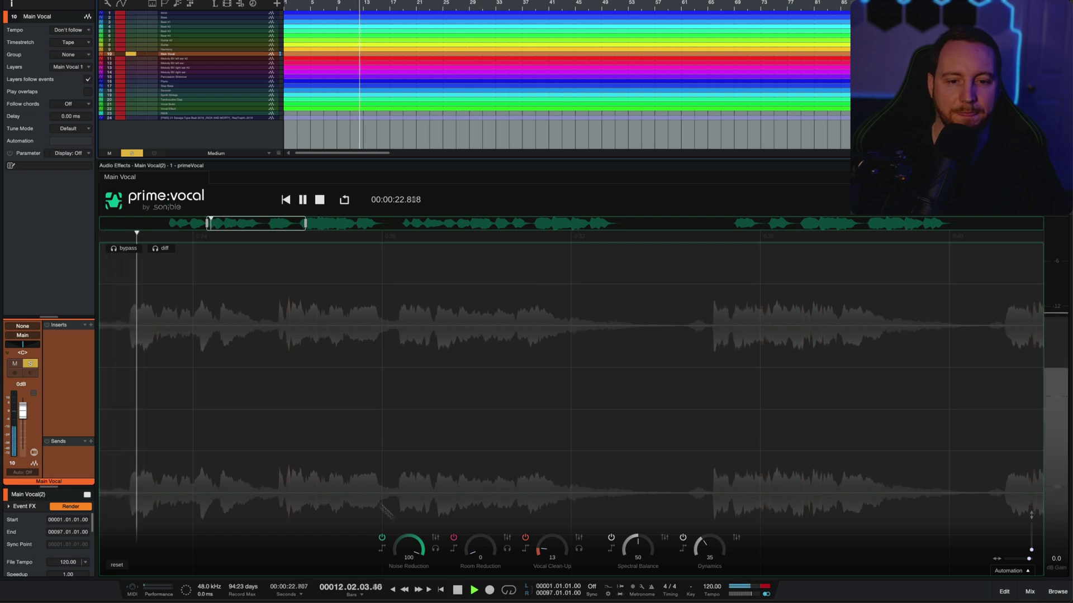
{"action": "left_click_drag", "start_coordinate": [421, 548], "coordinate": [414, 602]}
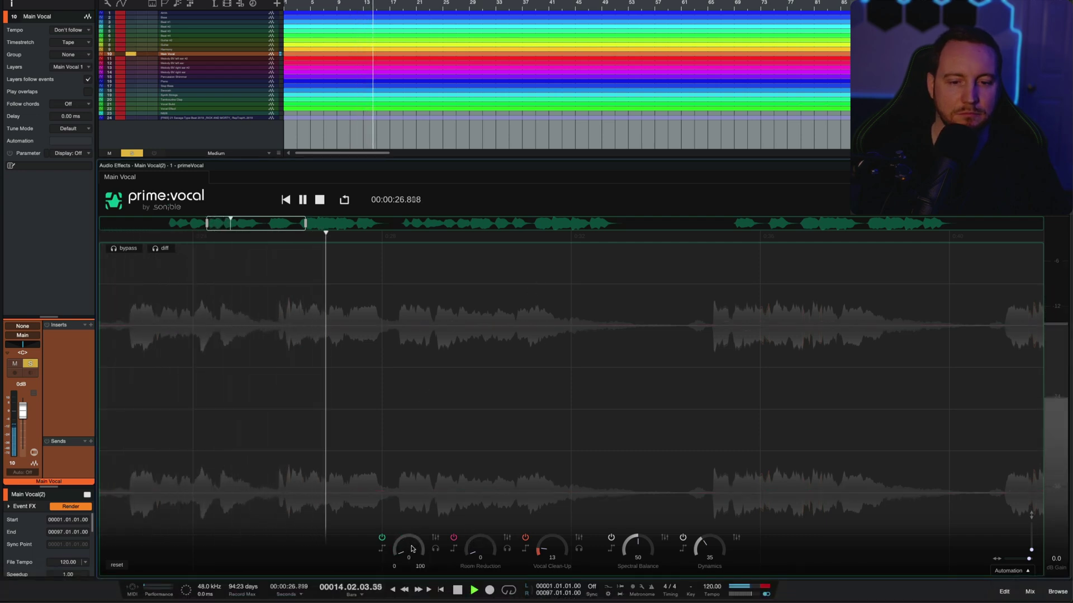
{"action": "left_click_drag", "start_coordinate": [413, 545], "coordinate": [412, 539]}
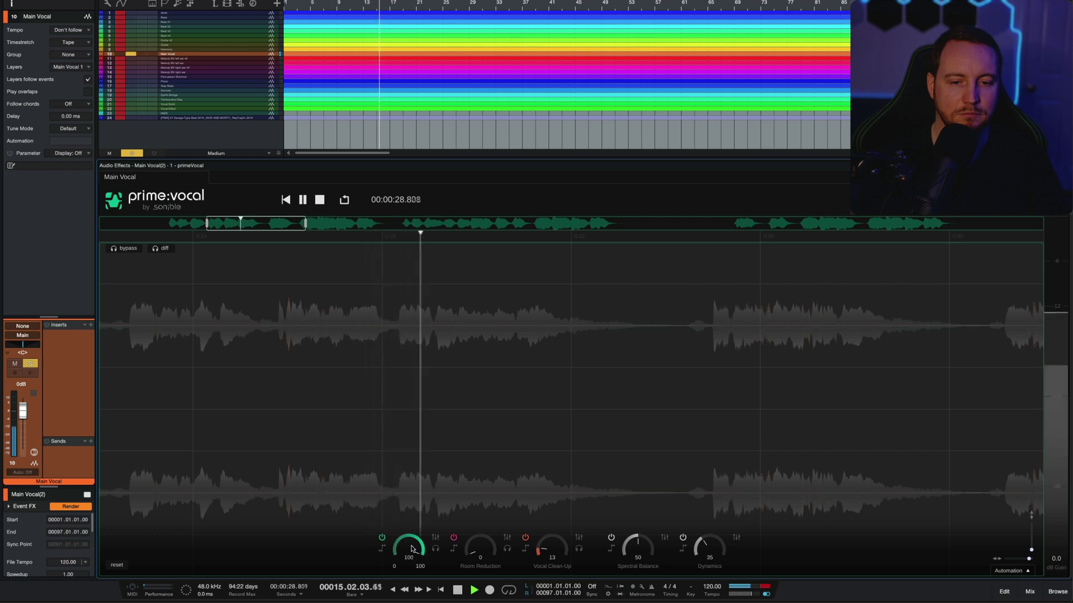
{"action": "scroll", "coordinate": [487, 542], "scroll_direction": "up", "scroll_amount": 10}
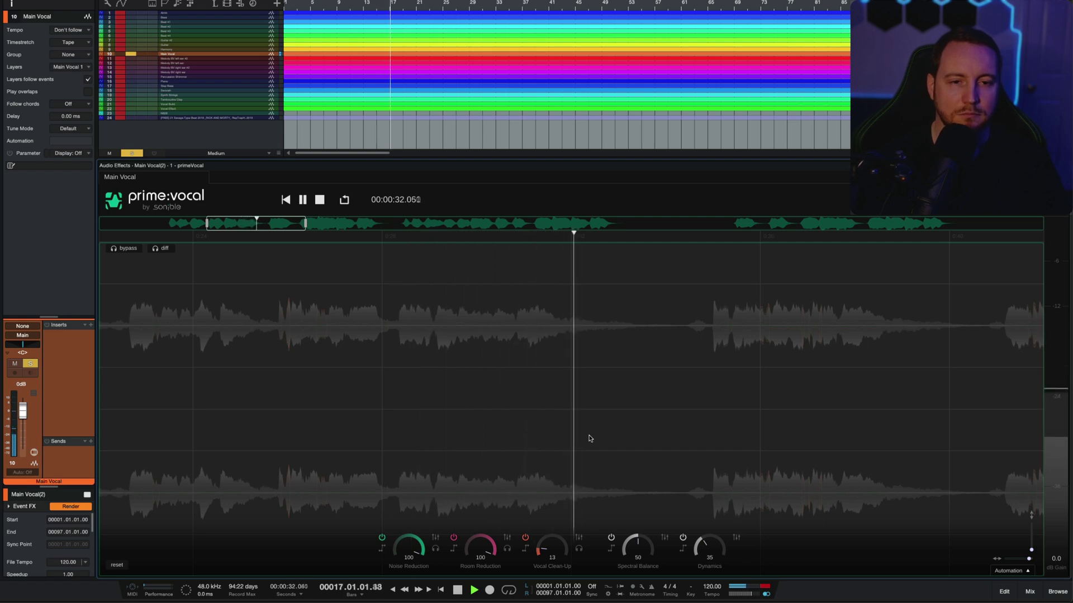
{"action": "key", "text": "space"}
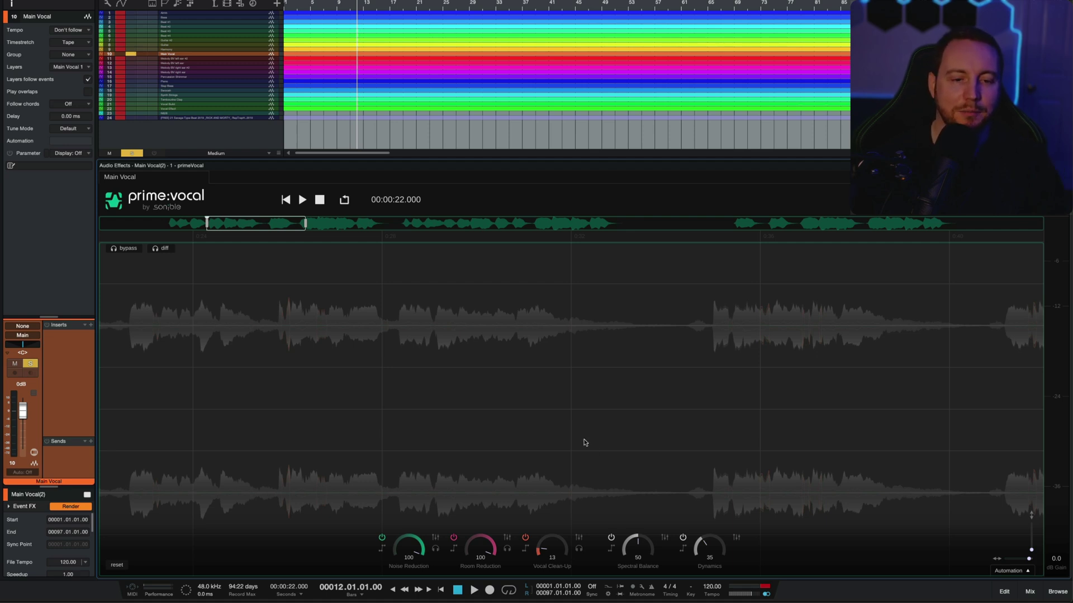
{"action": "mouse_move", "coordinate": [549, 549]}
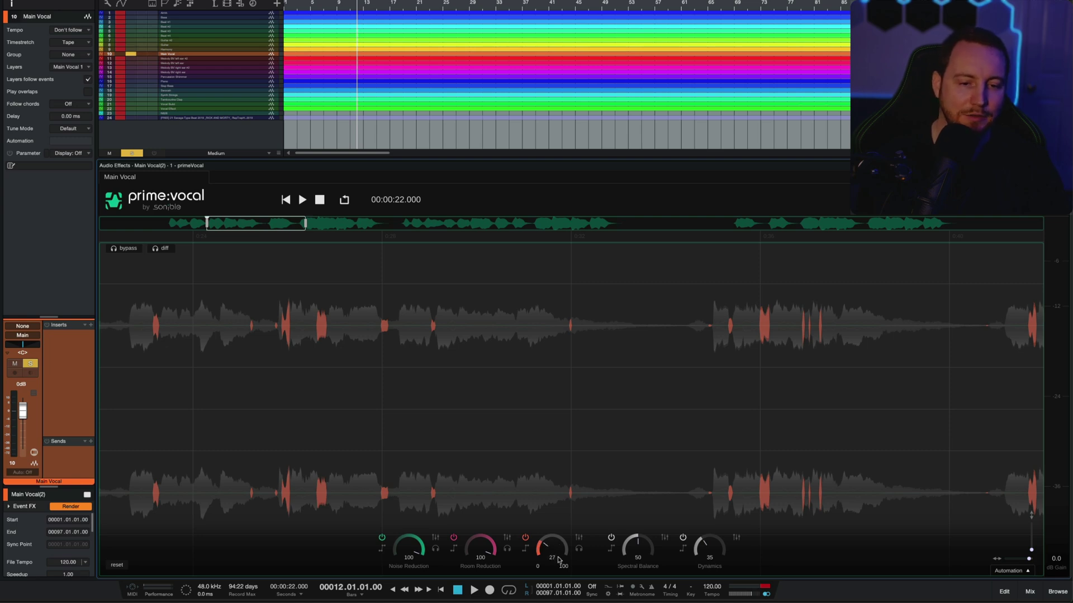
Set Vocal Clean-Up to 90 and A/B Room Reduction off and on during playback.
{"action": "left_click_drag", "start_coordinate": [559, 560], "coordinate": [558, 572]}
{"action": "key", "text": "space"}
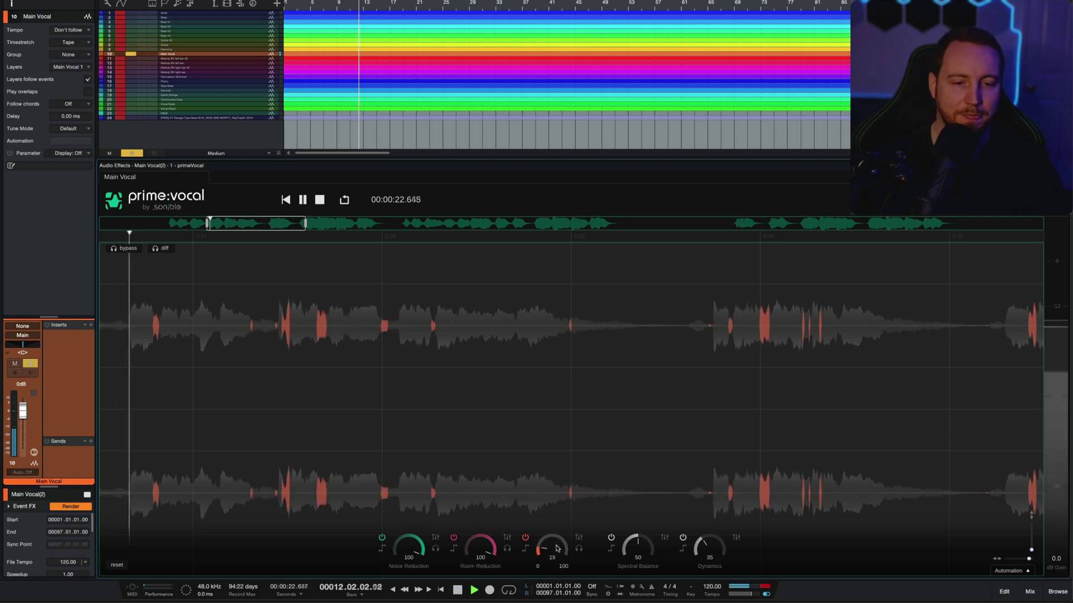
{"action": "scroll", "coordinate": [557, 549], "scroll_direction": "up", "scroll_amount": 10}
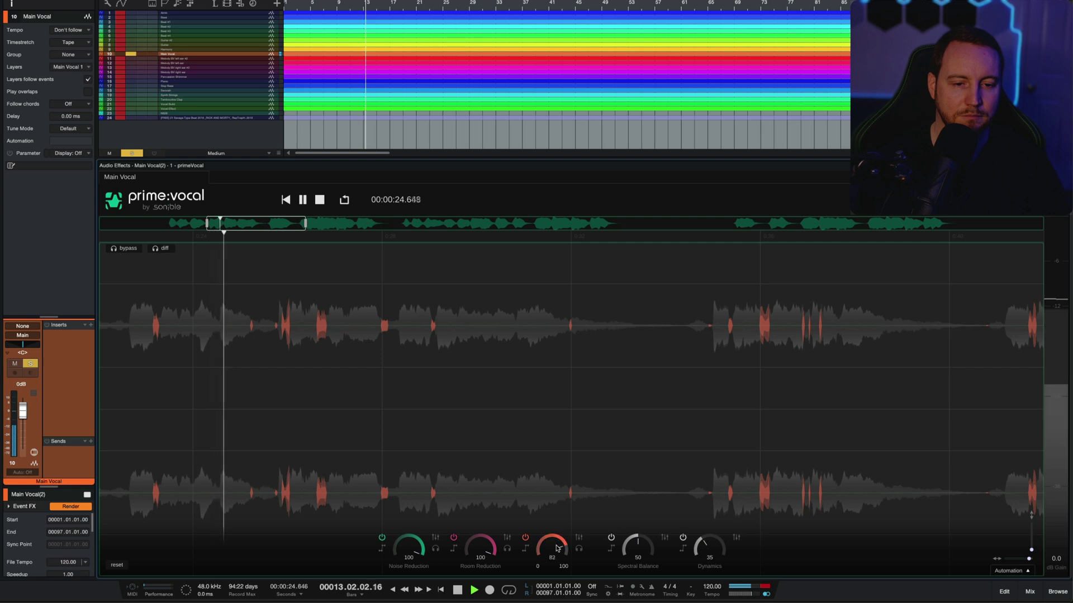
{"action": "scroll", "coordinate": [557, 549], "scroll_direction": "up", "scroll_amount": 2}
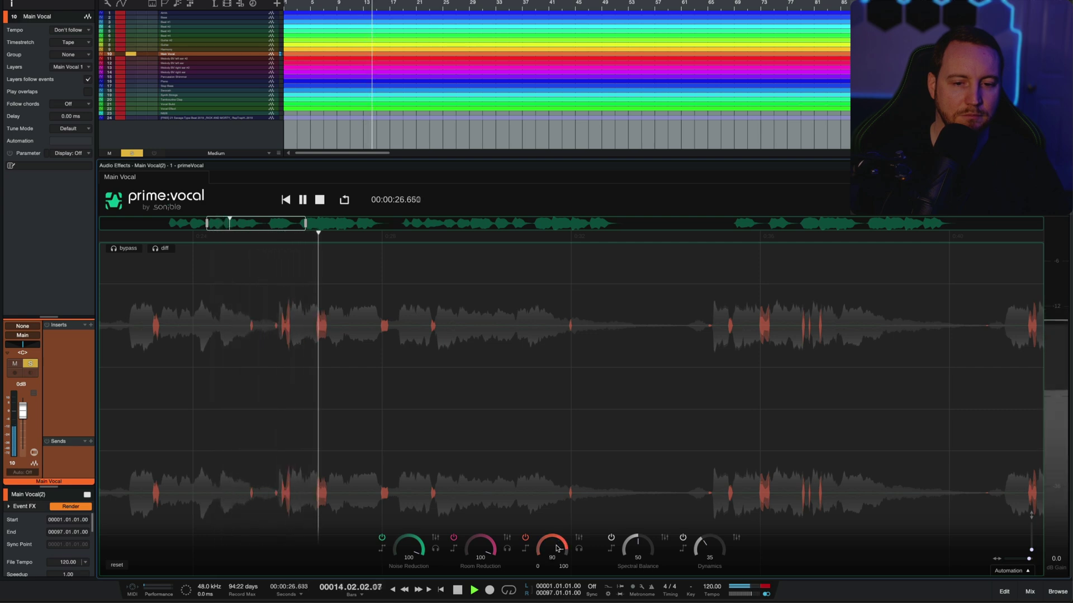
{"action": "left_click", "coordinate": [454, 538]}
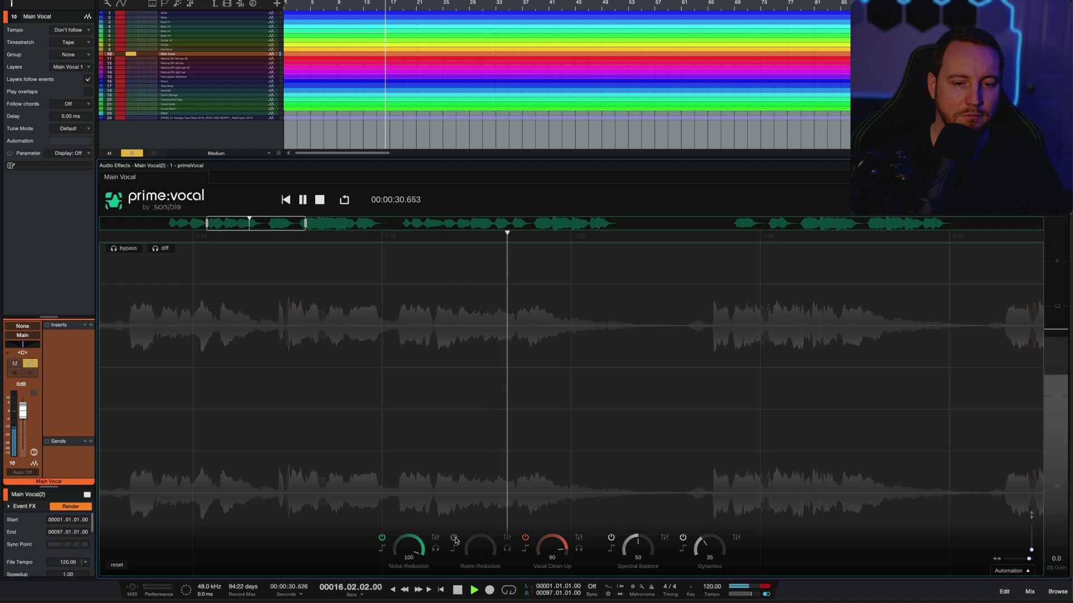
{"action": "left_click", "coordinate": [455, 538]}
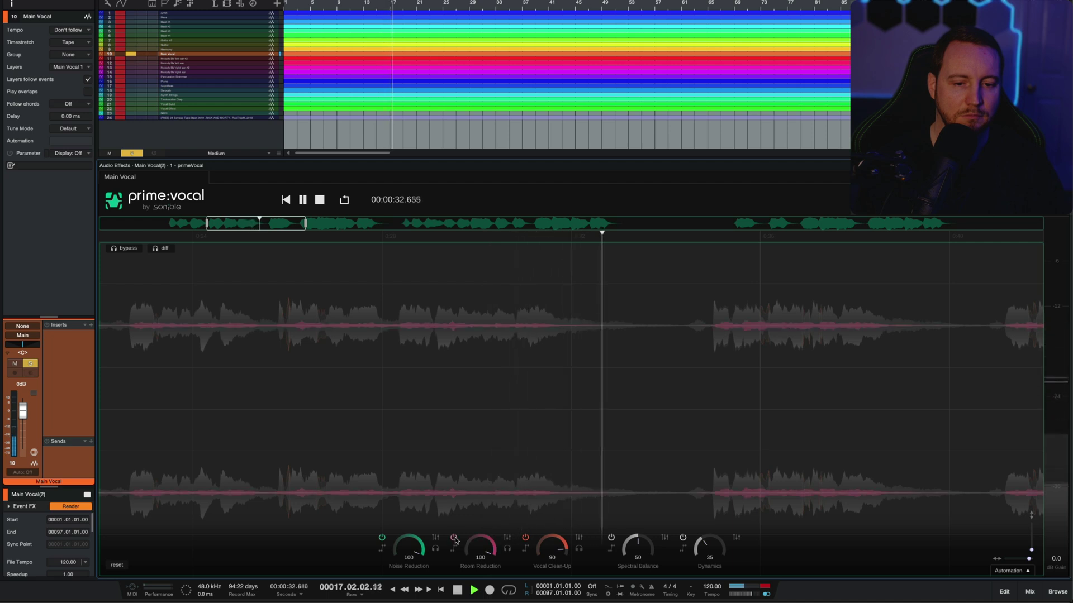
{"action": "key", "text": "space"}
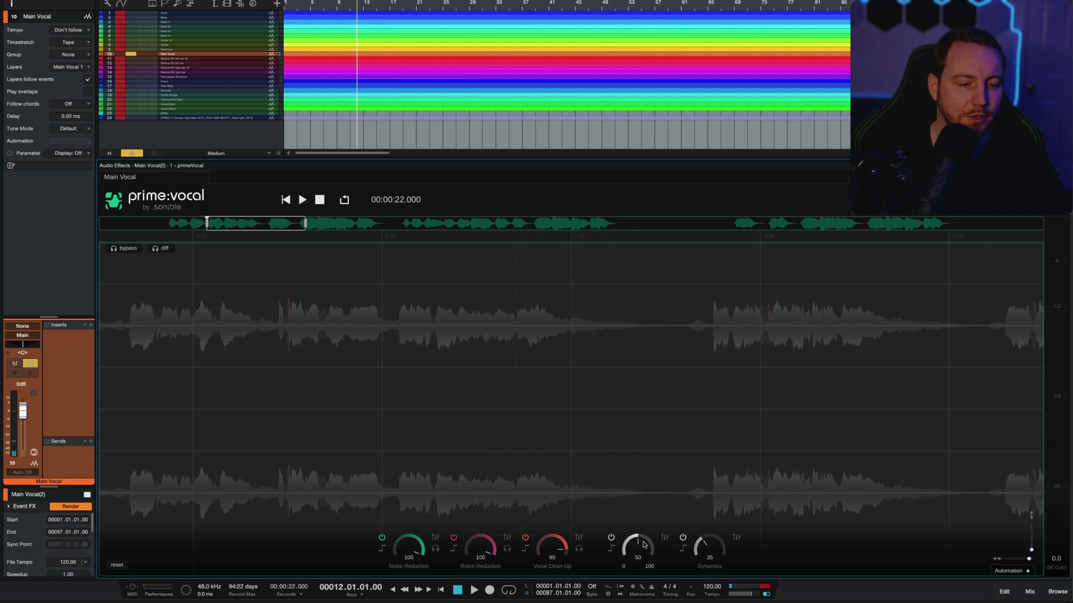
Switch Dynamics off and raise Spectral Balance to 62 while listening to playback.
{"action": "left_click", "coordinate": [684, 538]}
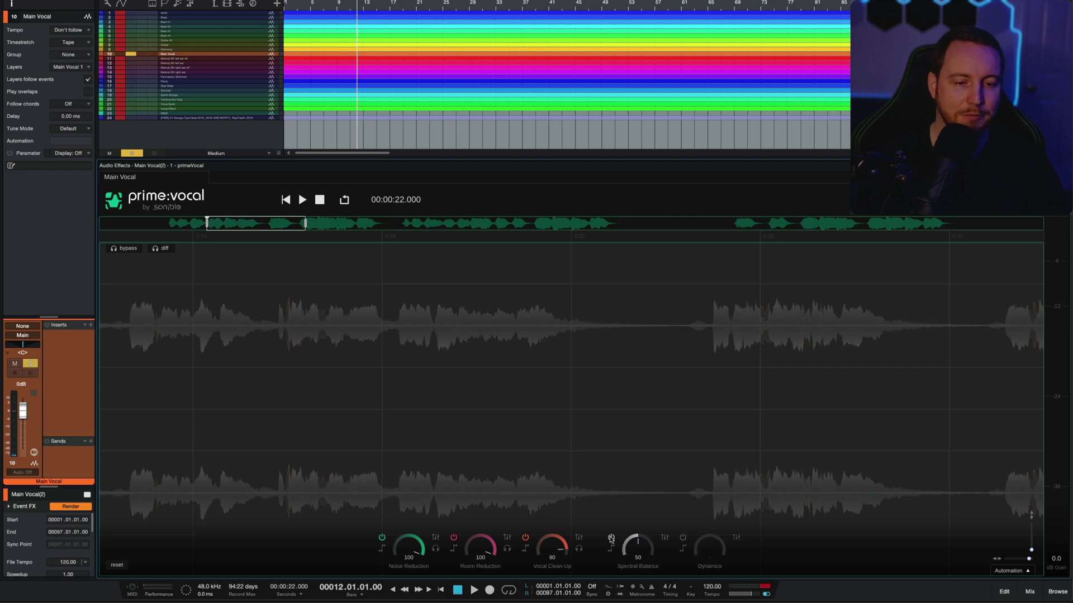
{"action": "left_click", "coordinate": [611, 538]}
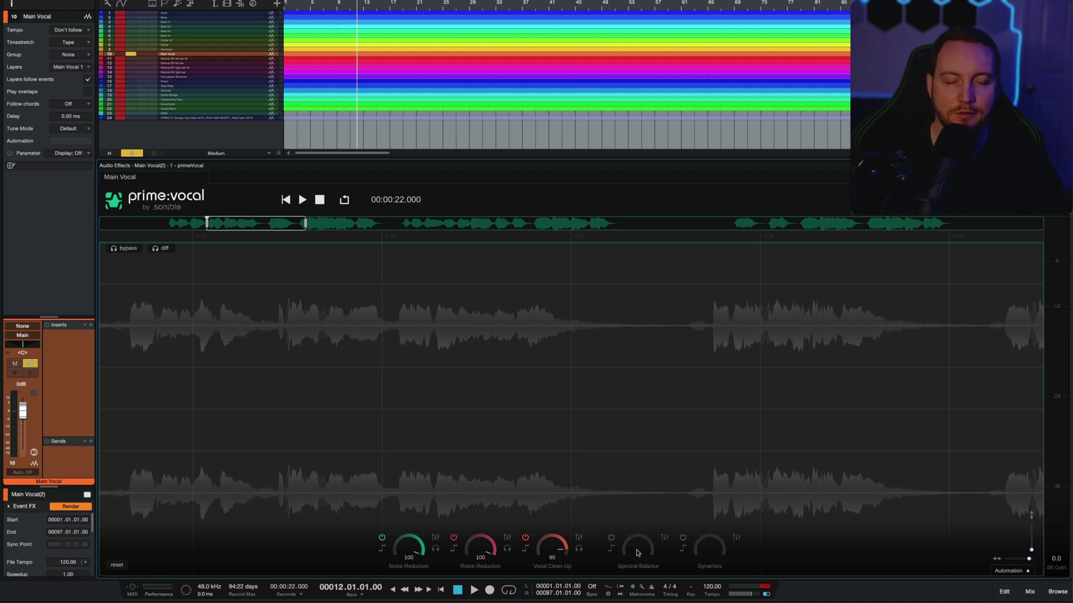
{"action": "key", "text": "space"}
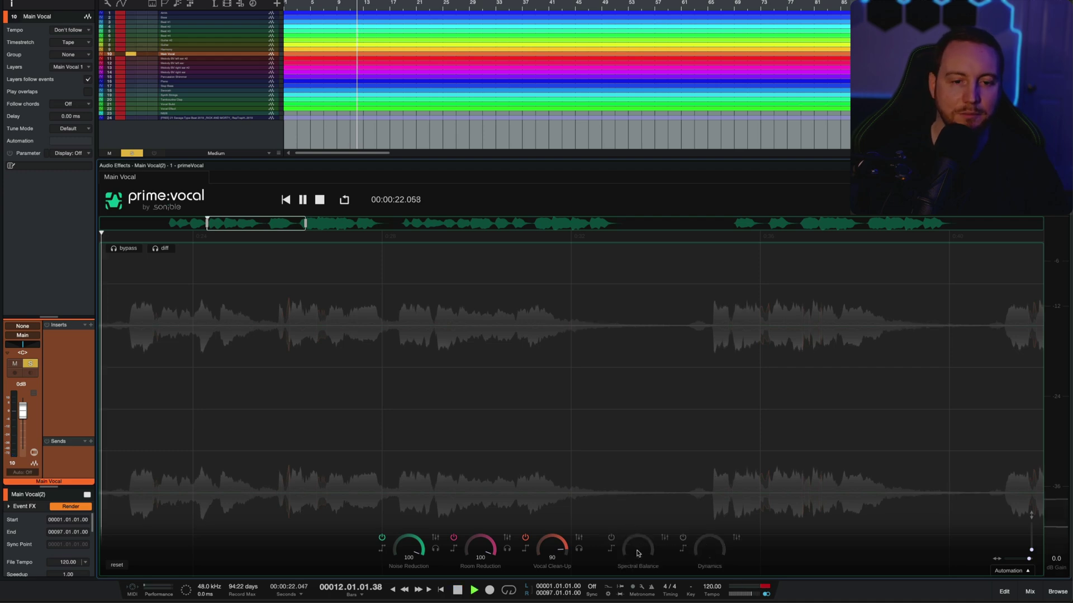
{"action": "left_click", "coordinate": [612, 538]}
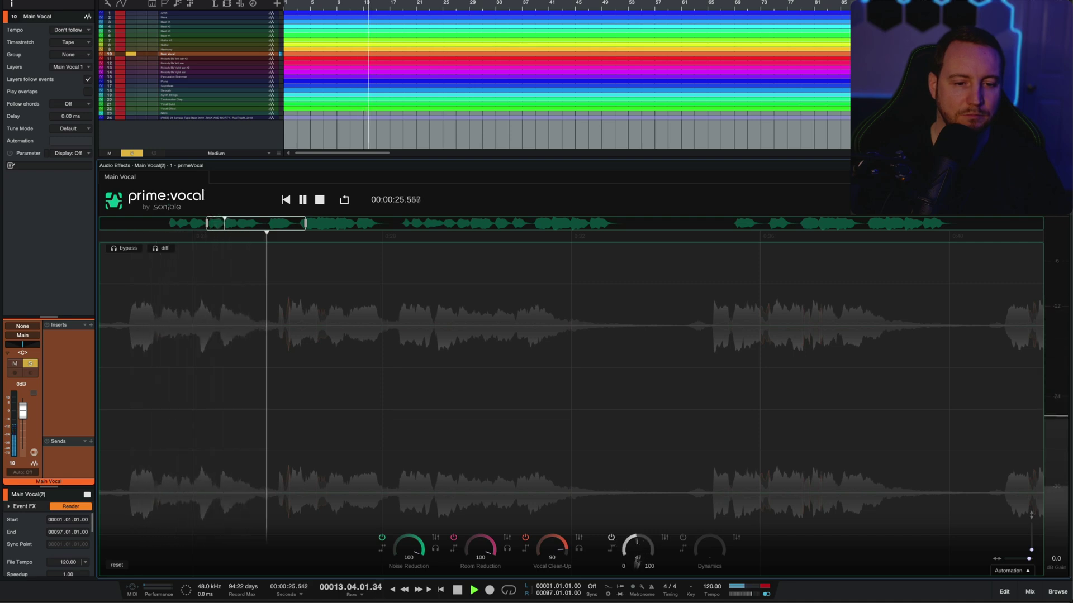
{"action": "left_click_drag", "start_coordinate": [637, 563], "coordinate": [627, 463]}
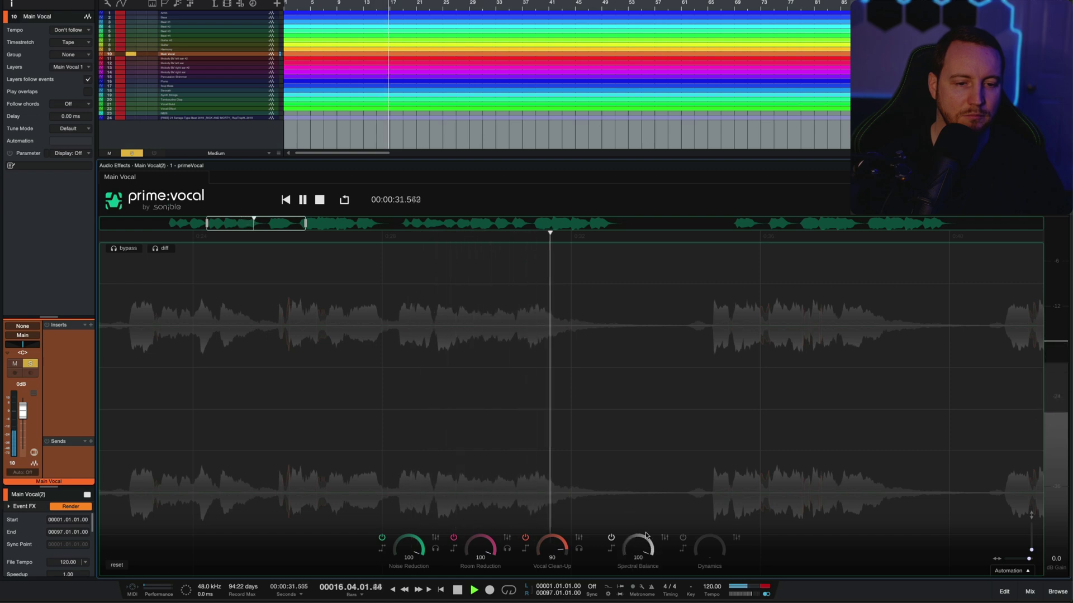
{"action": "key", "text": "space"}
Drop Dynamics to 0, then raise it to 42 while auditioning playback.
{"action": "mouse_move", "coordinate": [714, 549]}
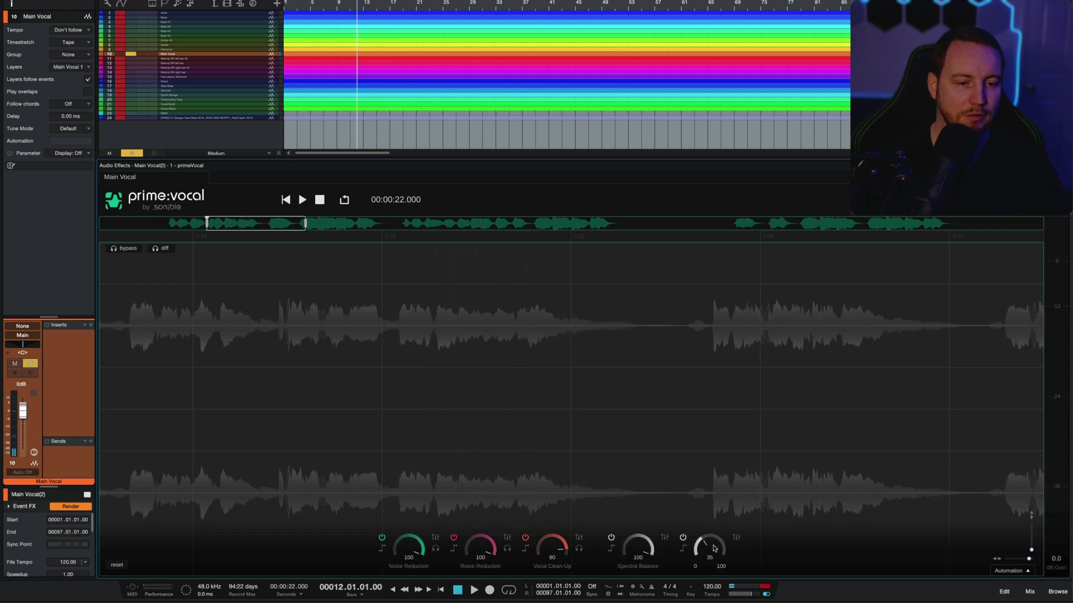
{"action": "left_click_drag", "start_coordinate": [714, 550], "coordinate": [713, 552]}
{"action": "key", "text": "space"}
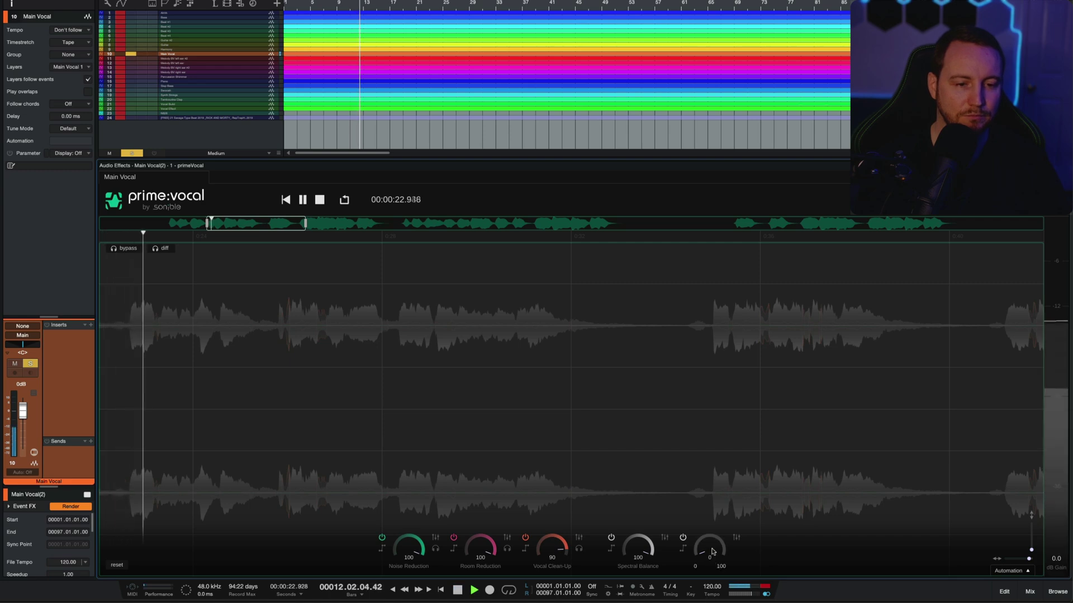
{"action": "left_click_drag", "start_coordinate": [713, 552], "coordinate": [708, 487]}
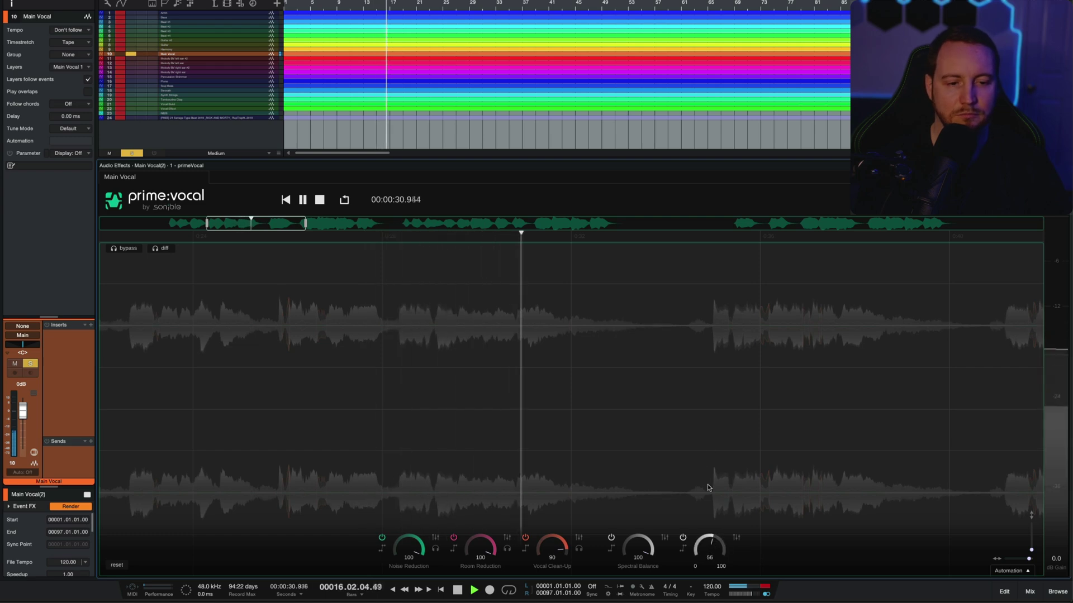
{"action": "key", "text": "space"}
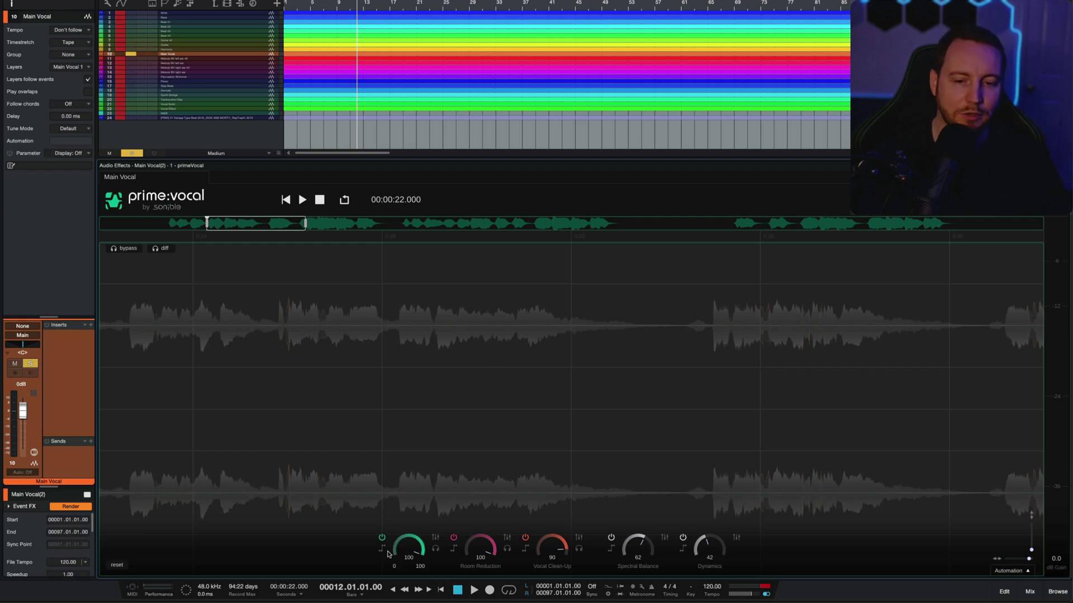
{"action": "left_click", "coordinate": [159, 250]}
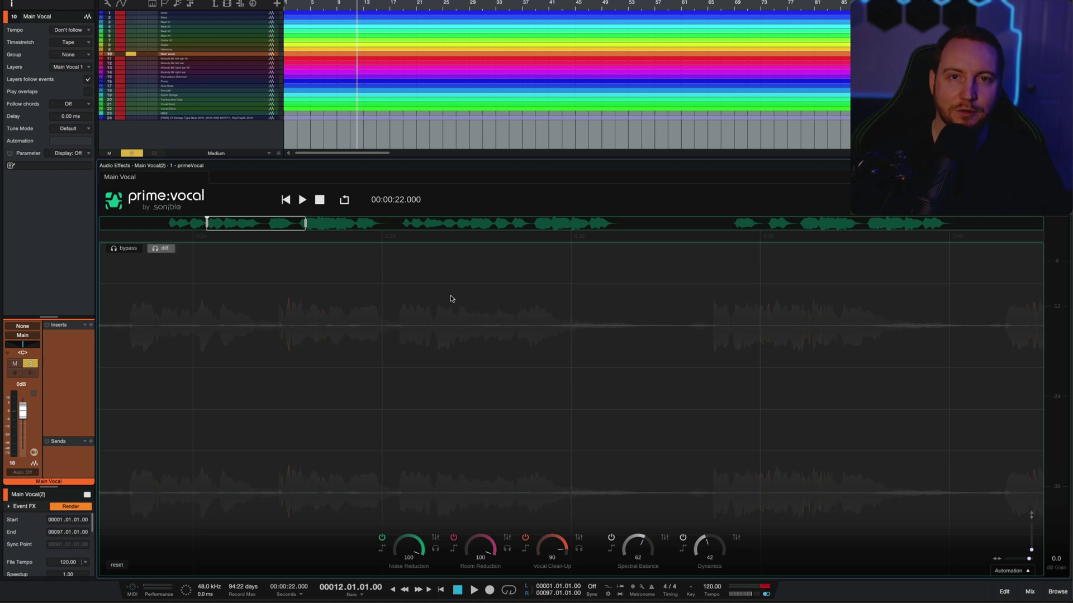
{"action": "key", "text": "space"}
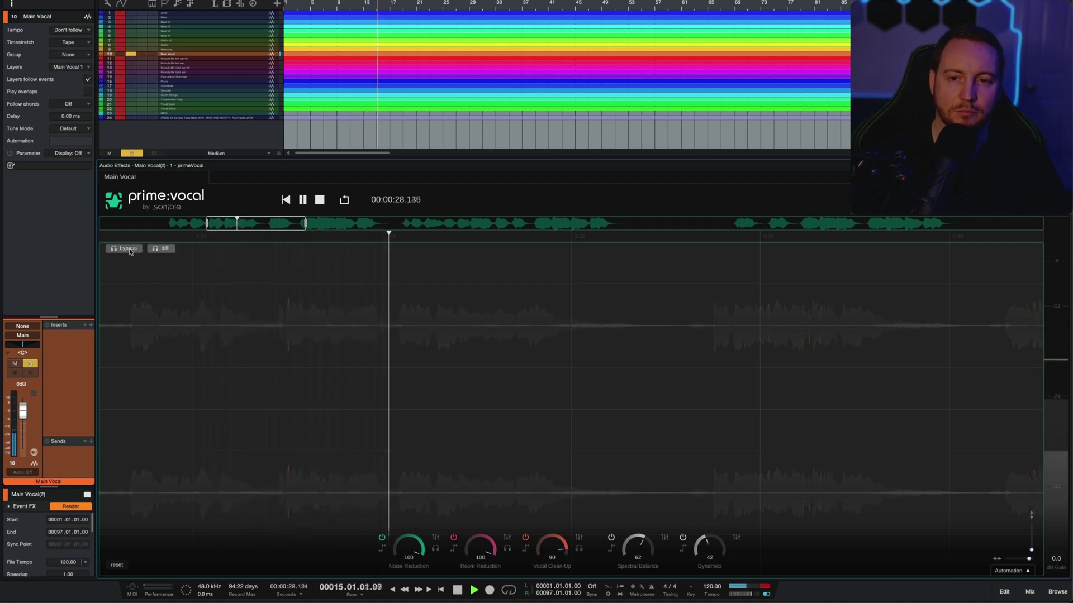
{"action": "left_click", "coordinate": [159, 249]}
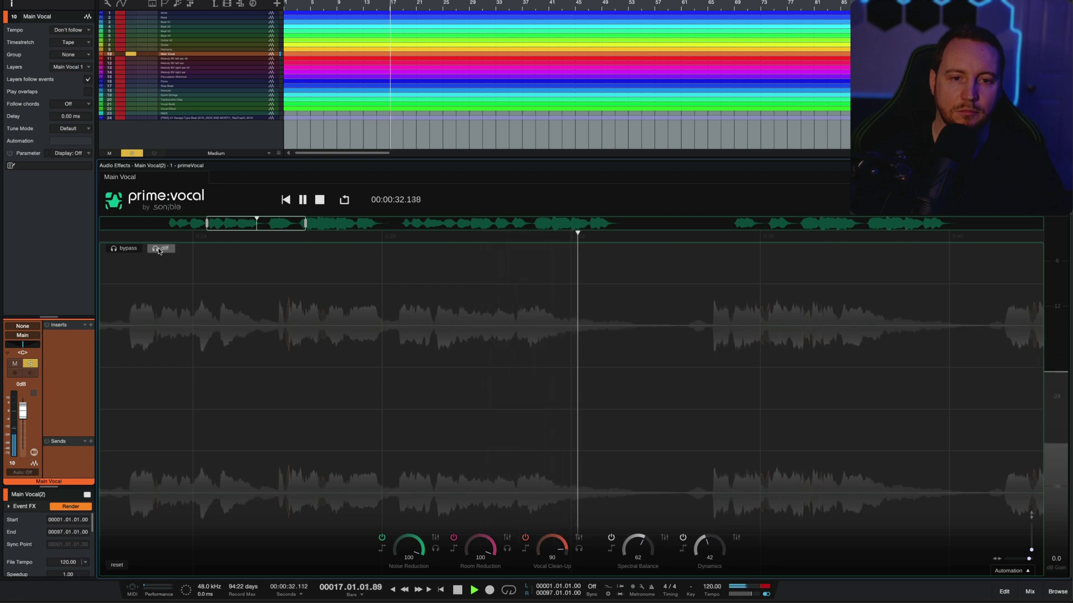
{"action": "key", "text": "space"}
{"action": "key", "text": "space"}
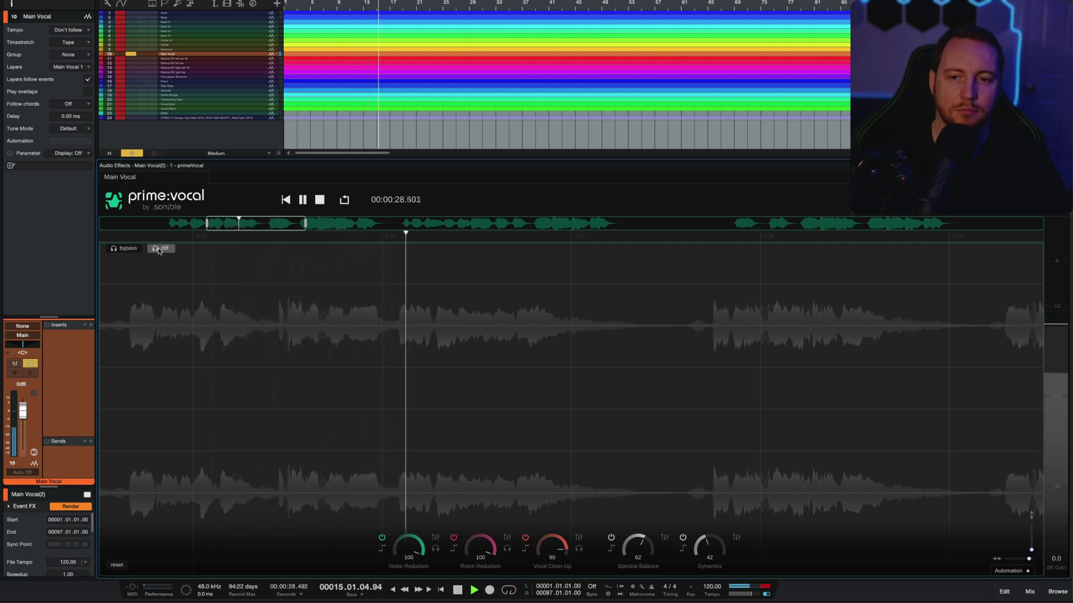
{"action": "left_click", "coordinate": [133, 250]}
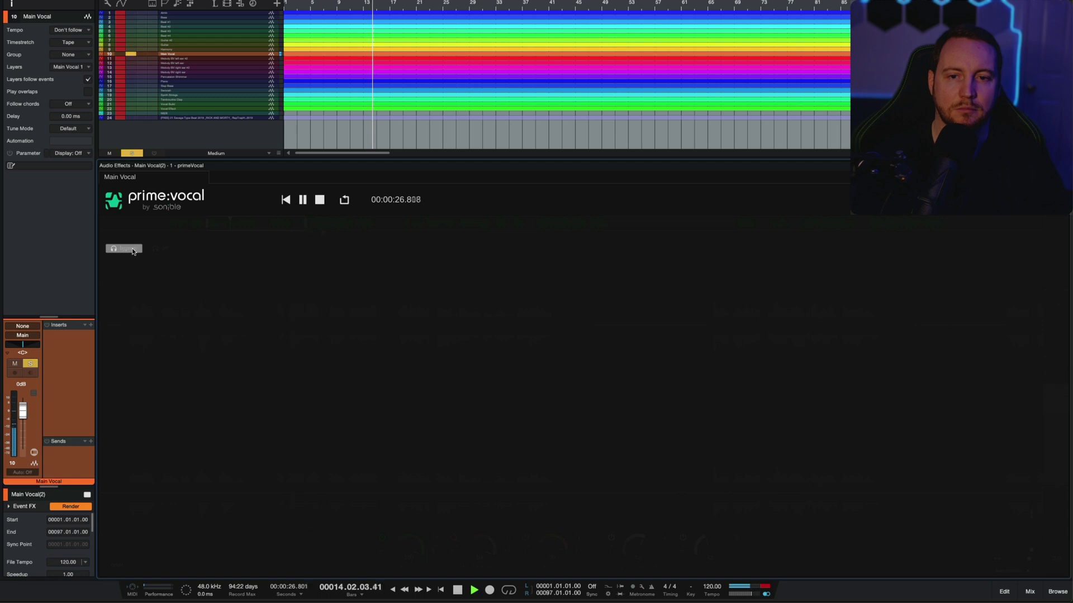
{"action": "left_click", "coordinate": [133, 249]}
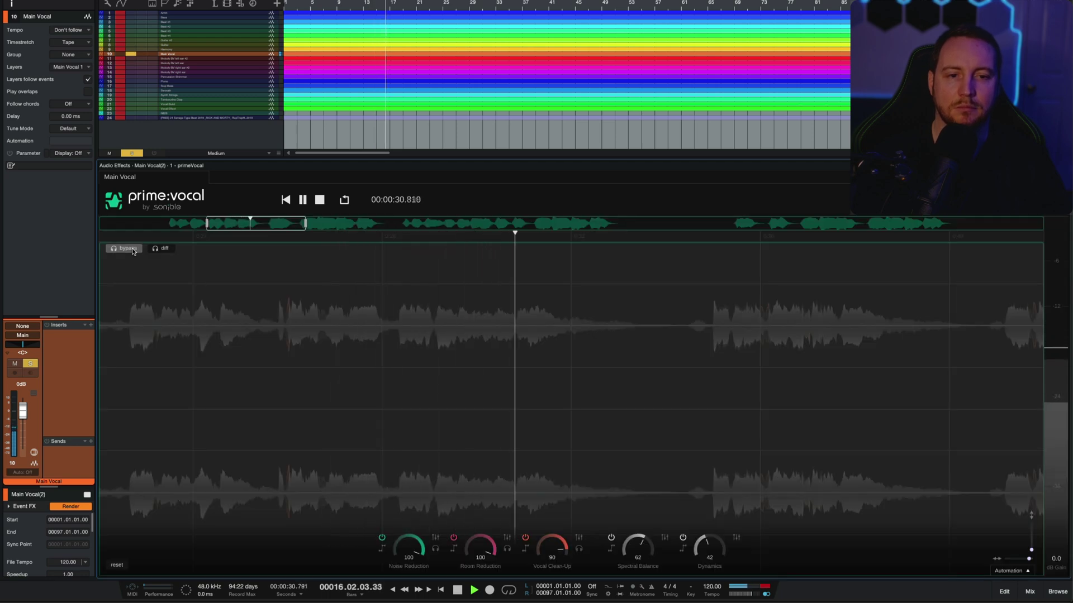
{"action": "key", "text": "space"}
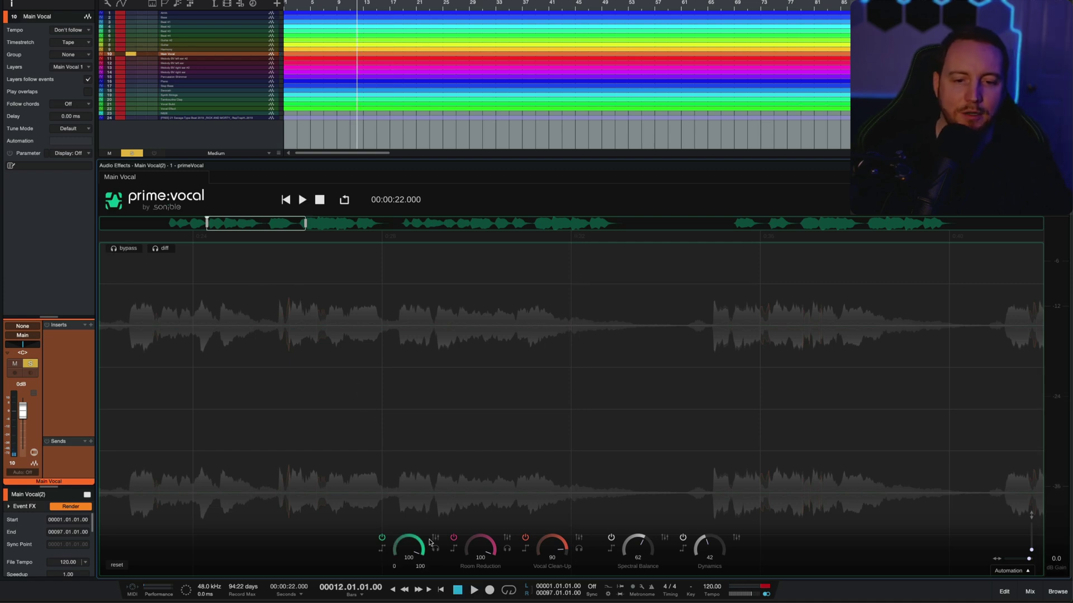
Show the automation lane with Room Reduction as the automated parameter.
{"action": "left_click", "coordinate": [382, 548]}
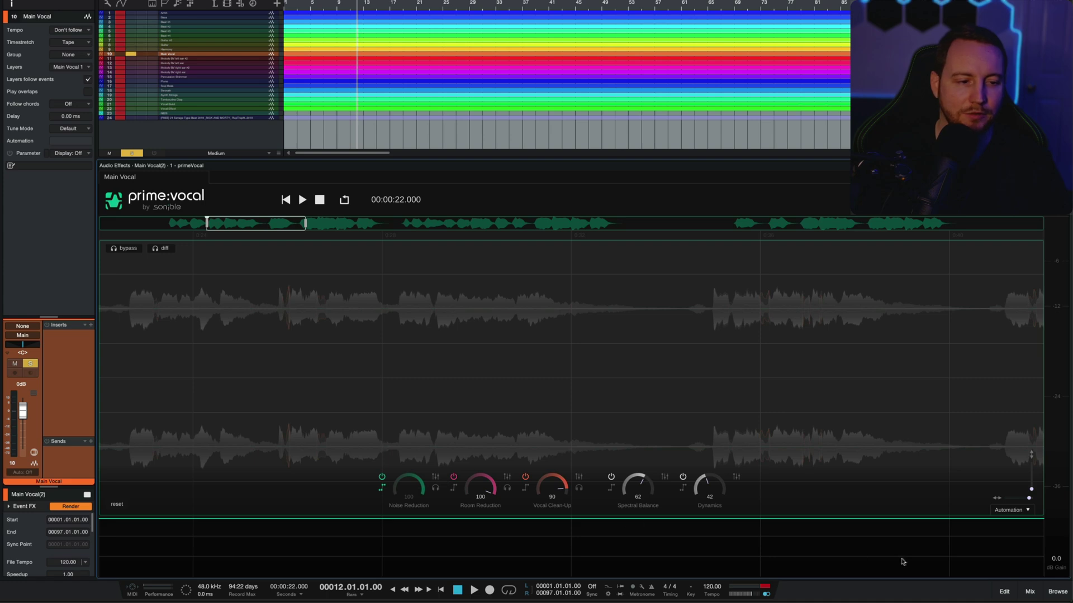
{"action": "left_click", "coordinate": [1013, 511]}
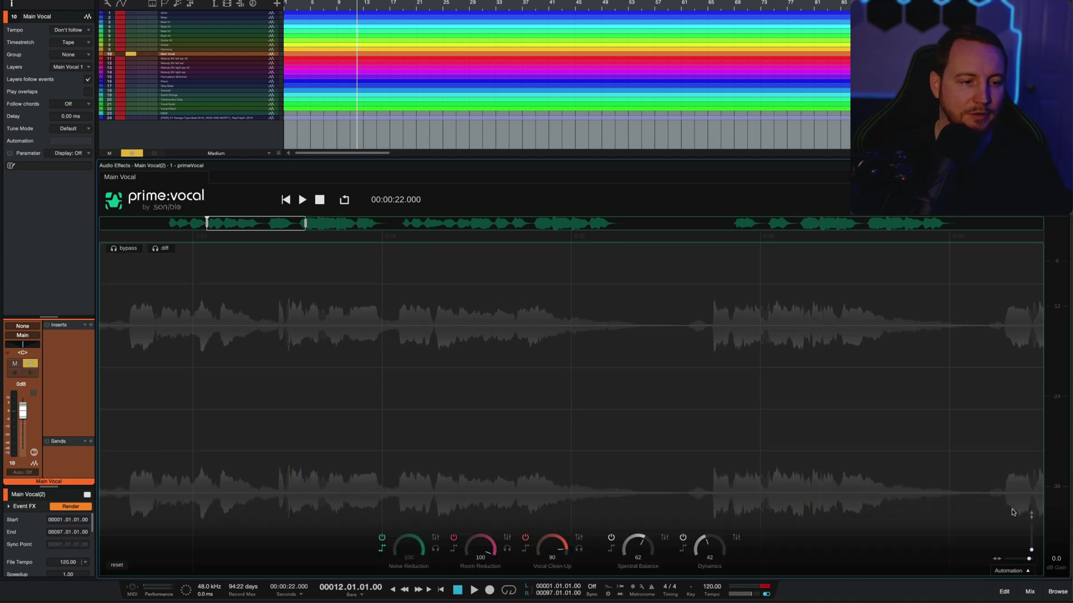
{"action": "left_click", "coordinate": [1027, 571]}
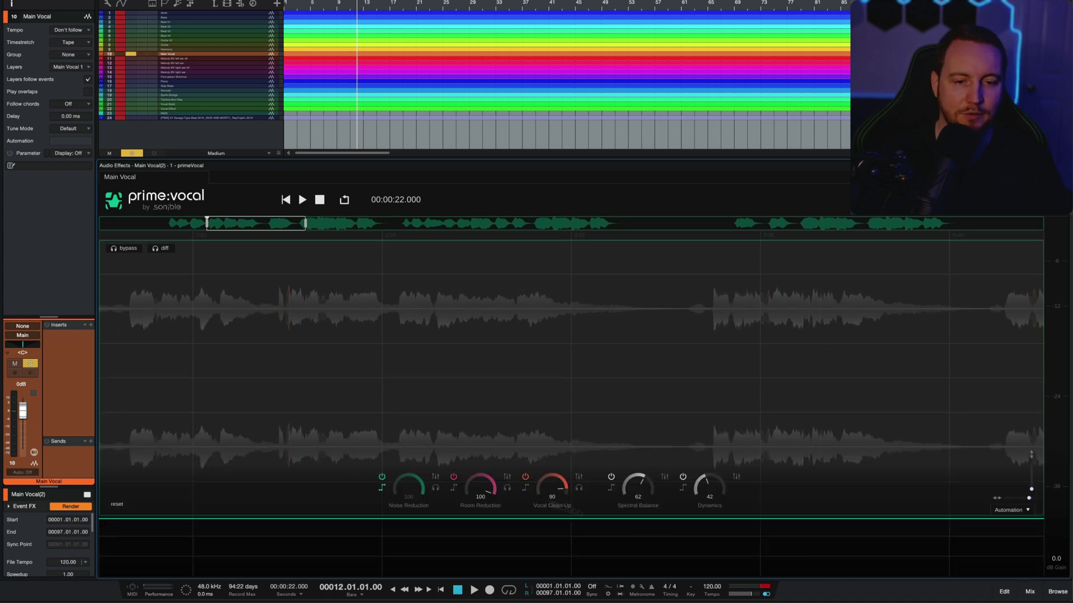
{"action": "left_click", "coordinate": [466, 499]}
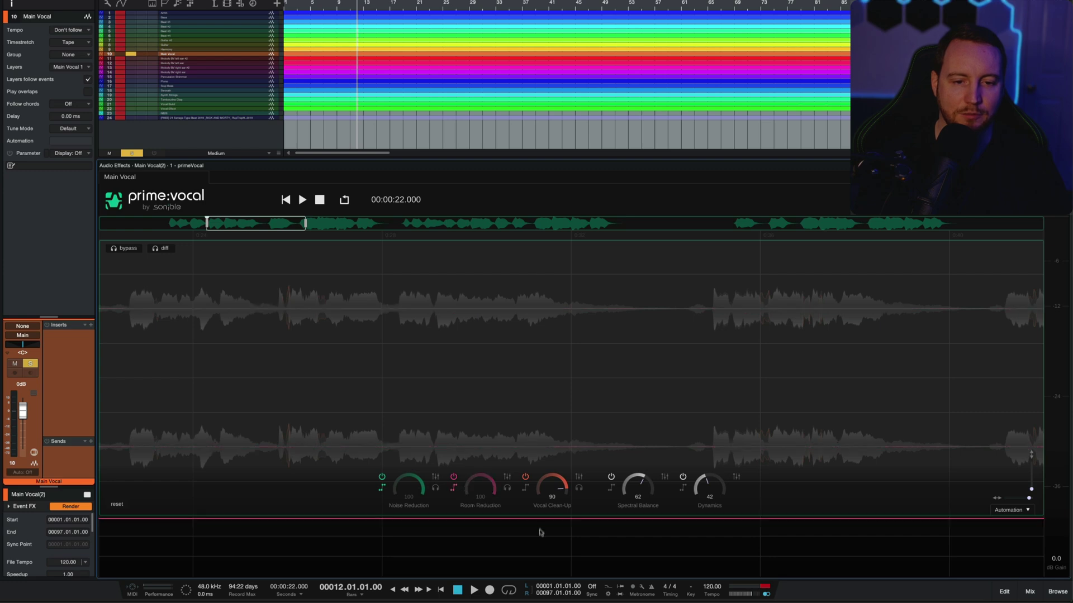
Draw Room Reduction automation low early then ramping back up, and play it back.
{"action": "left_click_drag", "start_coordinate": [537, 519], "coordinate": [541, 559]}
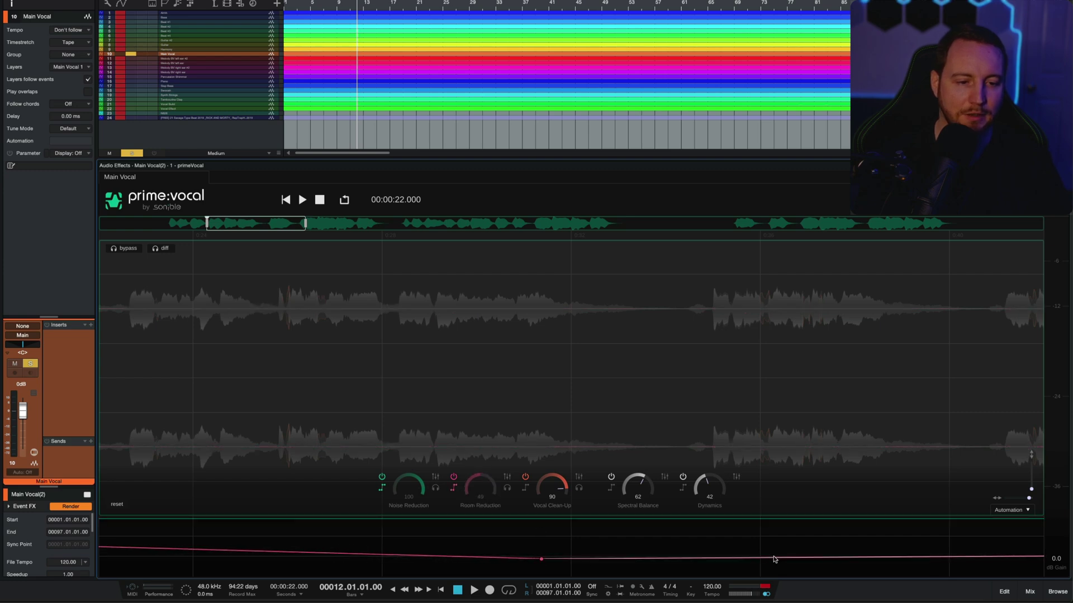
{"action": "left_click_drag", "start_coordinate": [773, 557], "coordinate": [773, 536]}
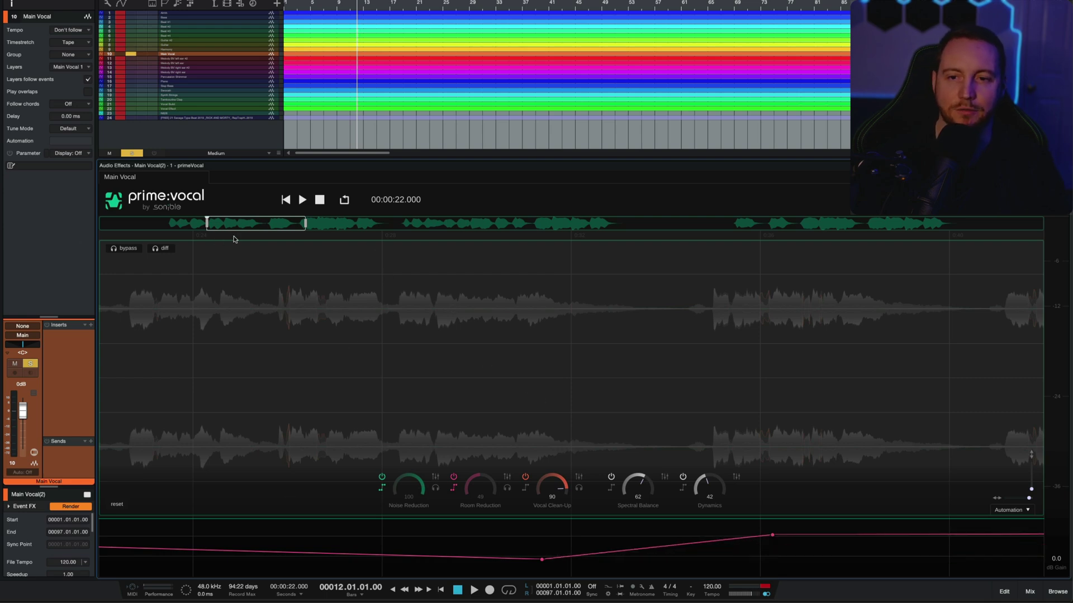
{"action": "key", "text": "space"}
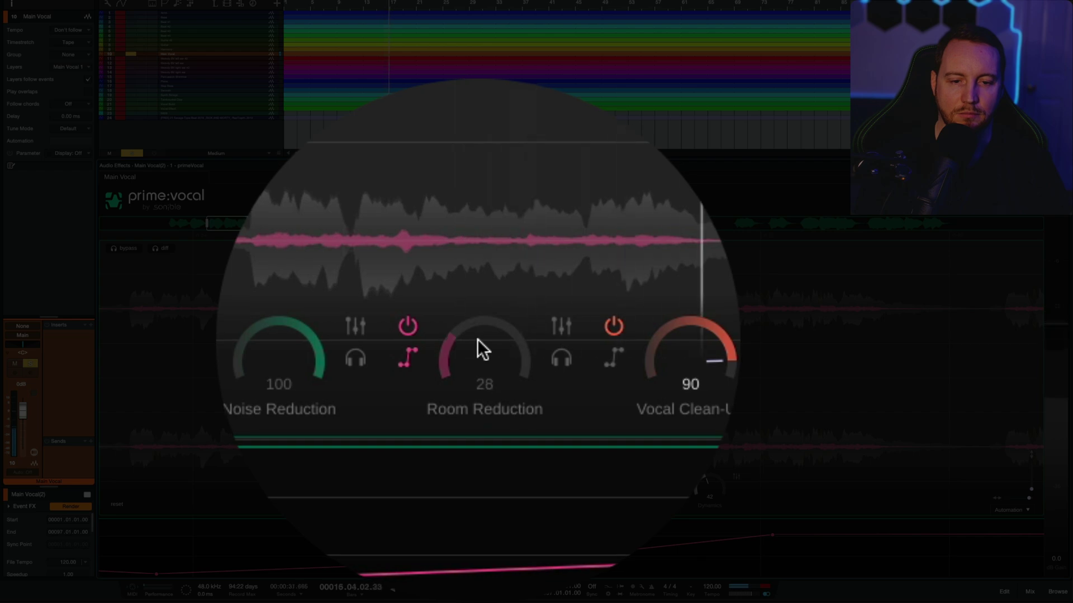
{"action": "key", "text": "space"}
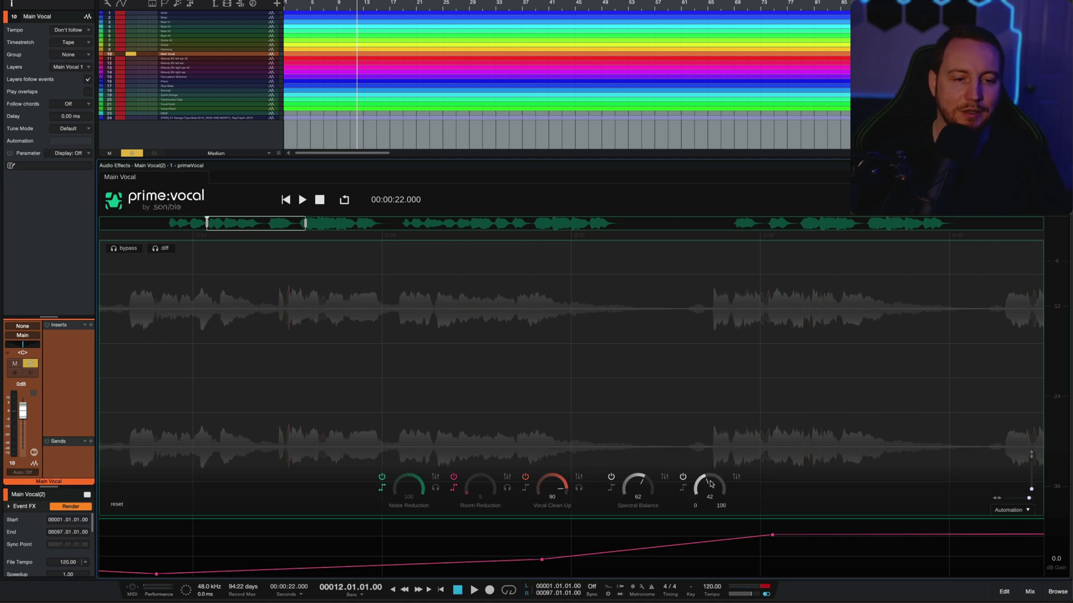
Set the Dynamics module's compression and level-riding strengths to Soft.
{"action": "left_click", "coordinate": [737, 478]}
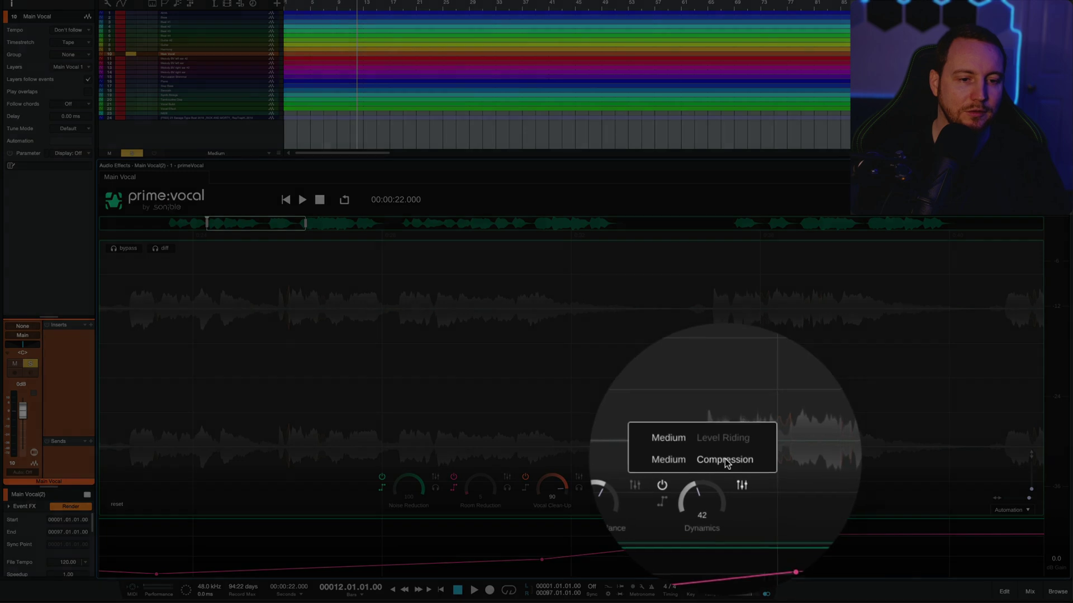
{"action": "left_click", "coordinate": [715, 460]}
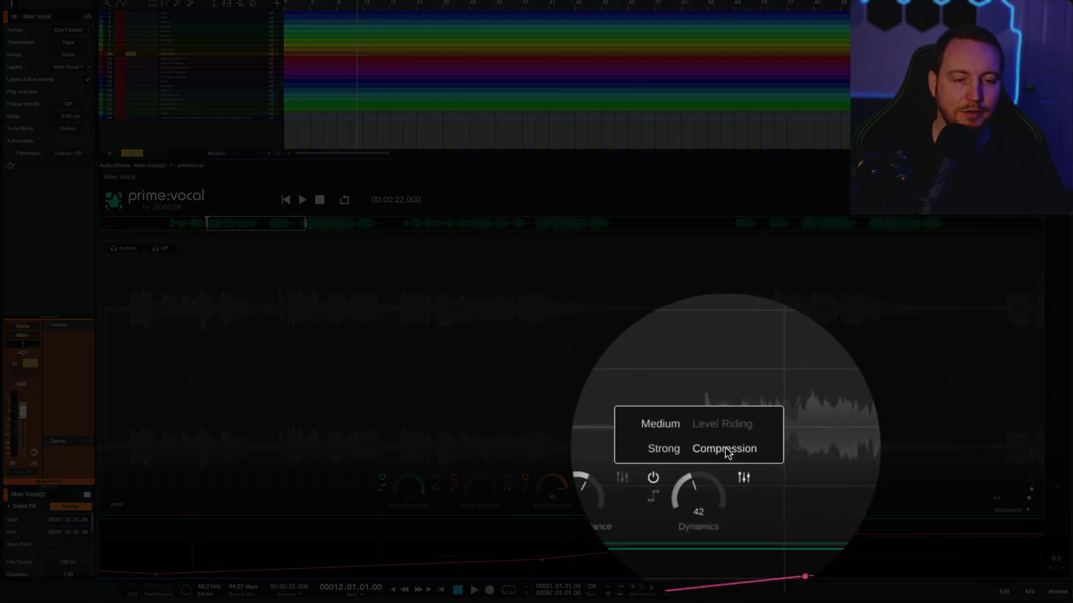
{"action": "left_click", "coordinate": [718, 447]}
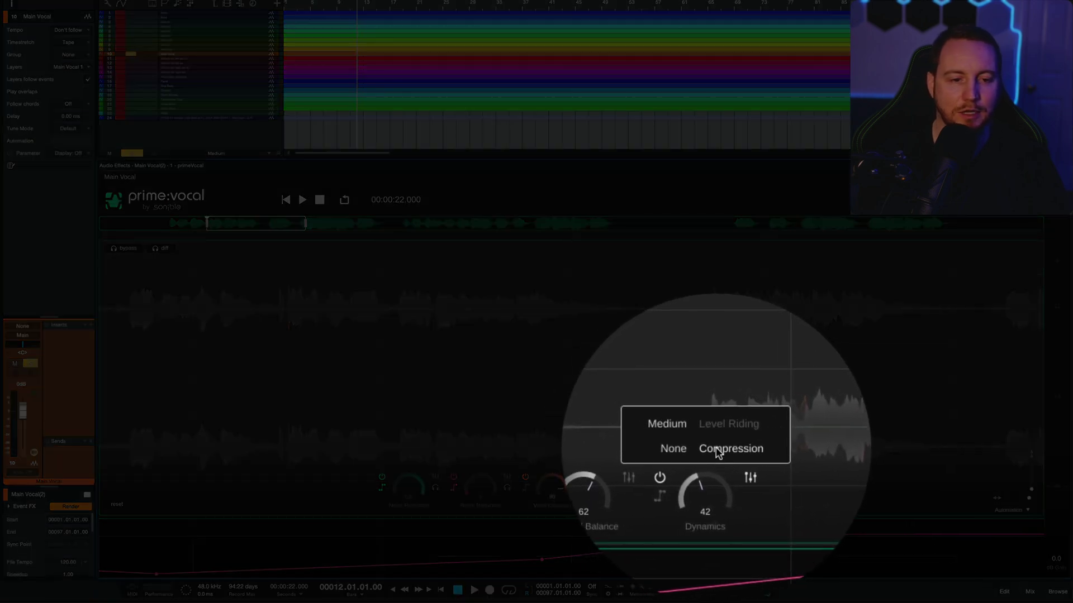
{"action": "left_click", "coordinate": [725, 423]}
{"action": "left_click", "coordinate": [722, 445]}
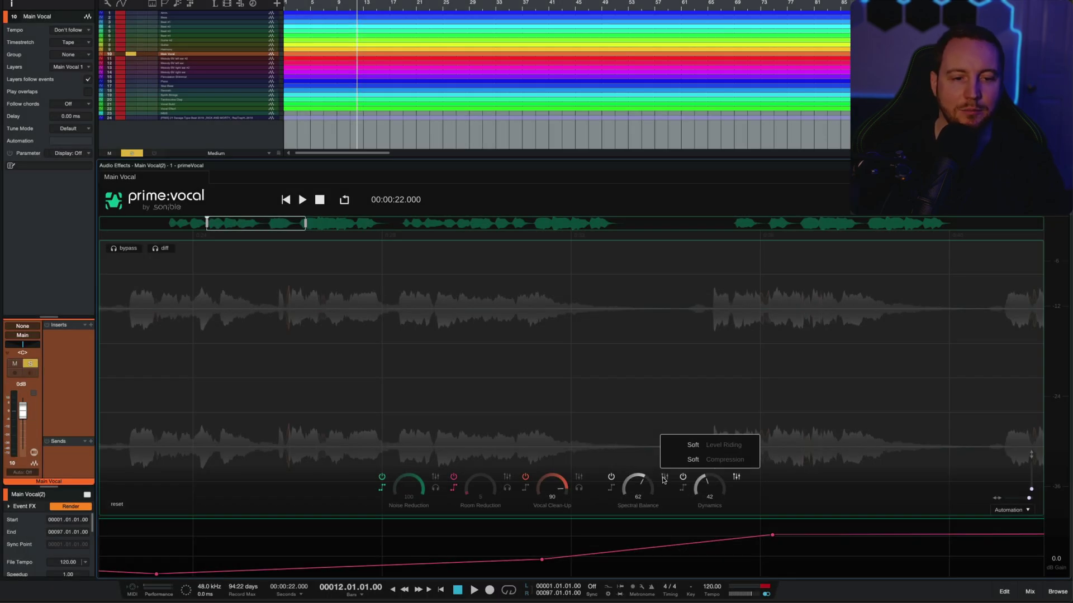
Cycle Spectral Balance profiles to Speech Low, then cycle the Colour options Bright, Warm and Neutral.
{"action": "left_click", "coordinate": [663, 479]}
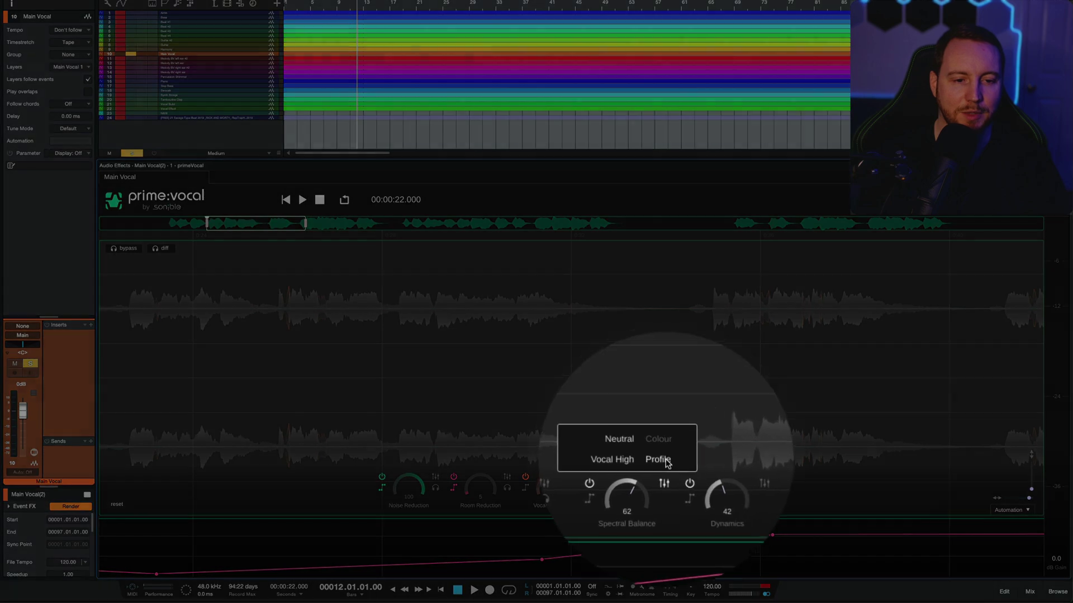
{"action": "left_click", "coordinate": [663, 460]}
{"action": "left_click", "coordinate": [665, 450]}
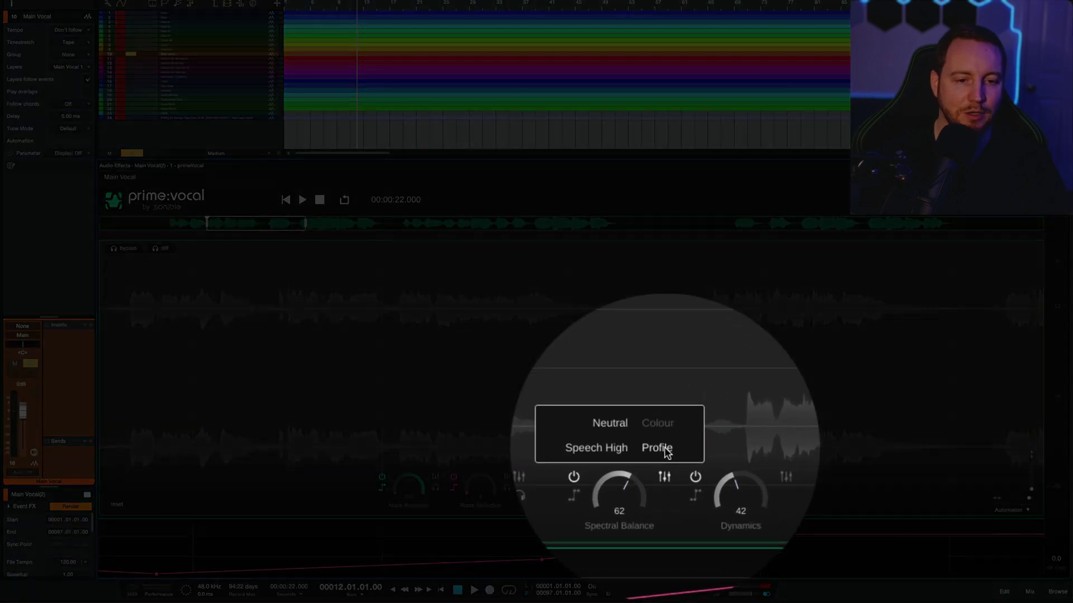
{"action": "left_click", "coordinate": [667, 453]}
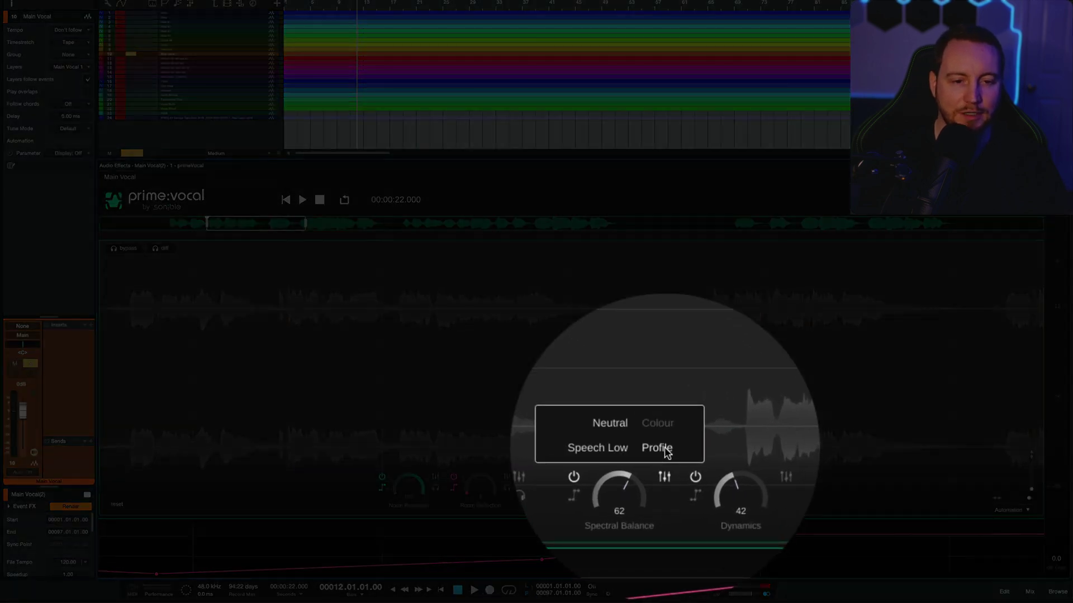
{"action": "left_click", "coordinate": [664, 450]}
{"action": "left_click", "coordinate": [663, 449]}
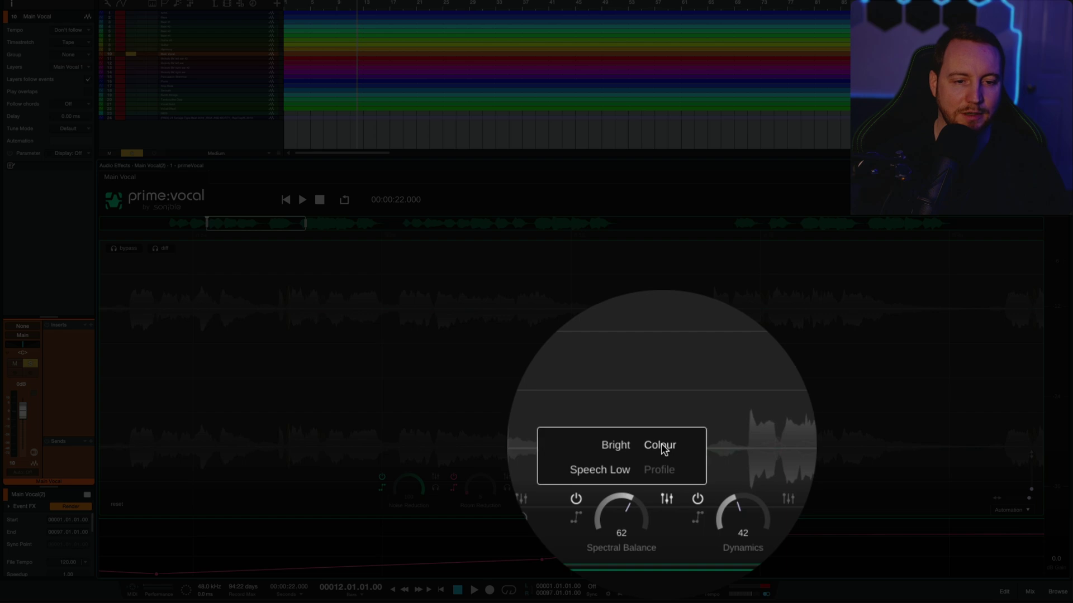
{"action": "left_click", "coordinate": [669, 450]}
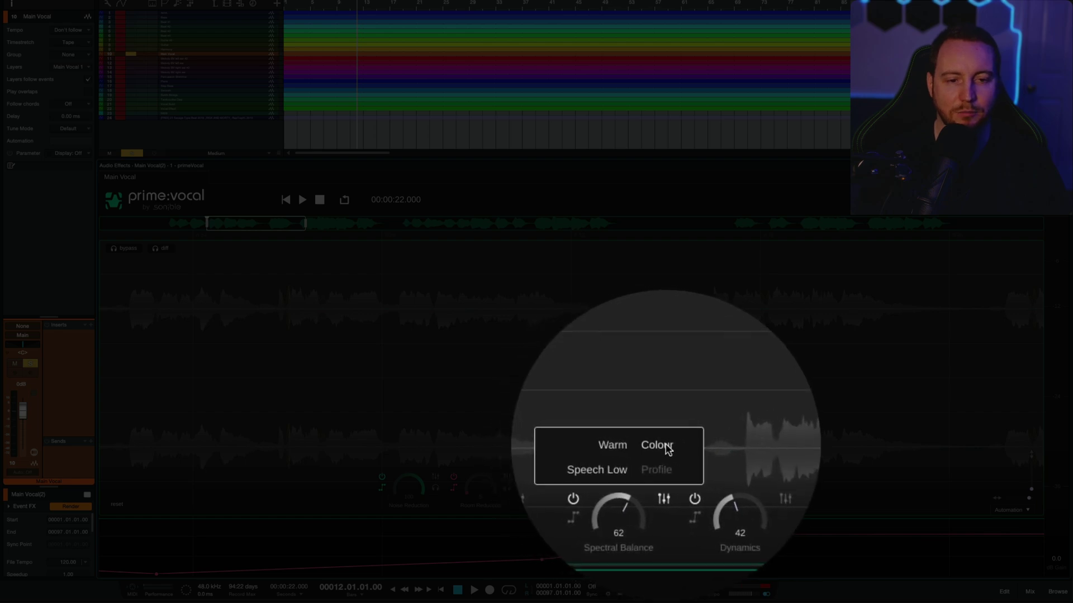
{"action": "left_click", "coordinate": [667, 447]}
Set Vocal Clean-Up's De-Essing and De-Plosive to None, show Room Reduction's Lows/Mids/Highs, and replay.
{"action": "left_click", "coordinate": [578, 476]}
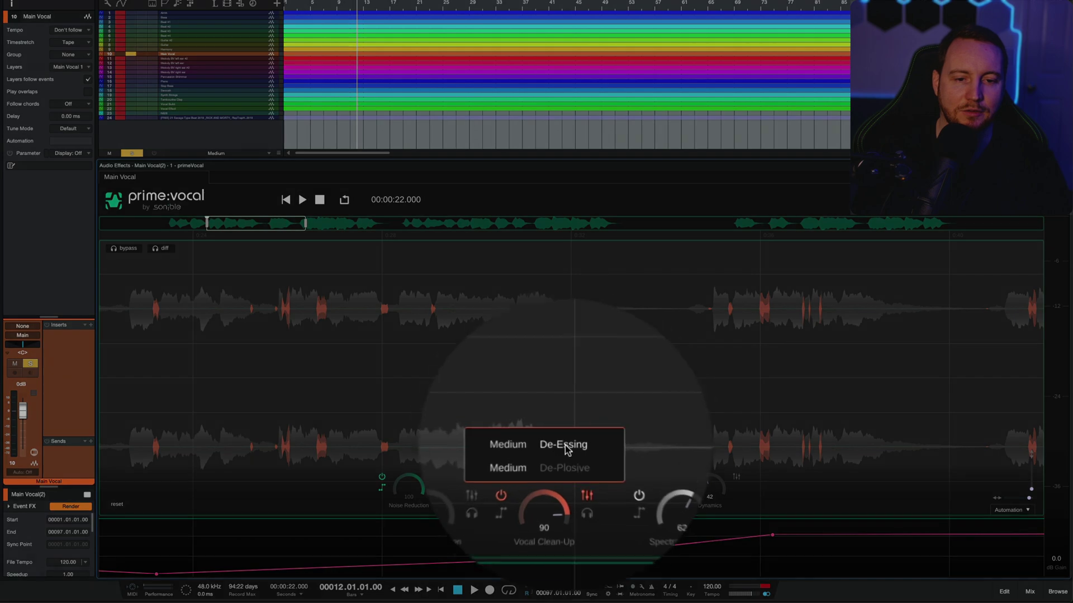
{"action": "left_click", "coordinate": [562, 446]}
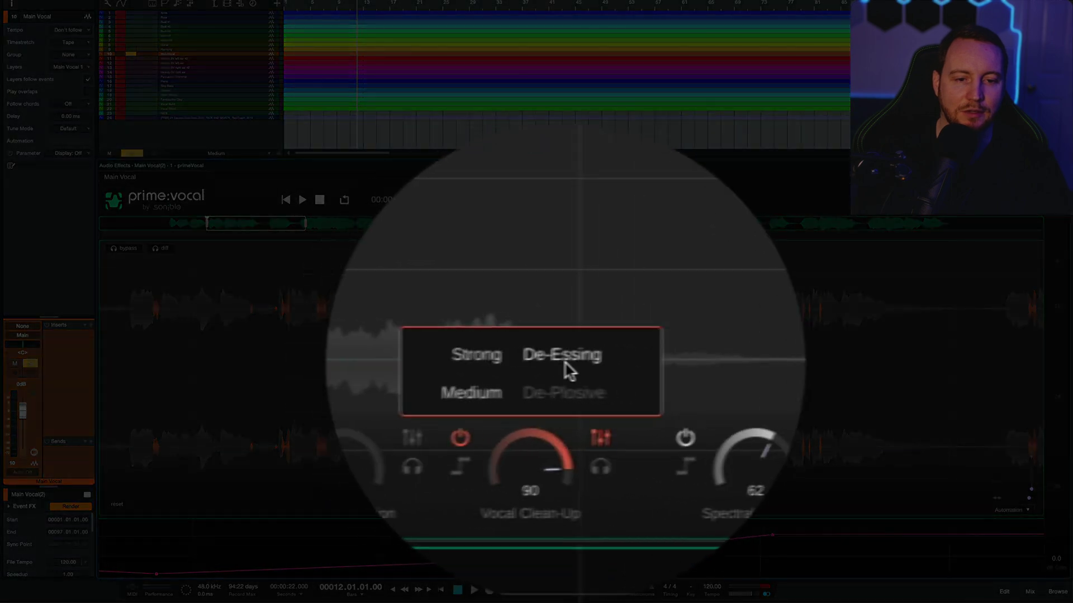
{"action": "left_click", "coordinate": [567, 361]}
{"action": "left_click", "coordinate": [573, 397]}
{"action": "left_click", "coordinate": [567, 398]}
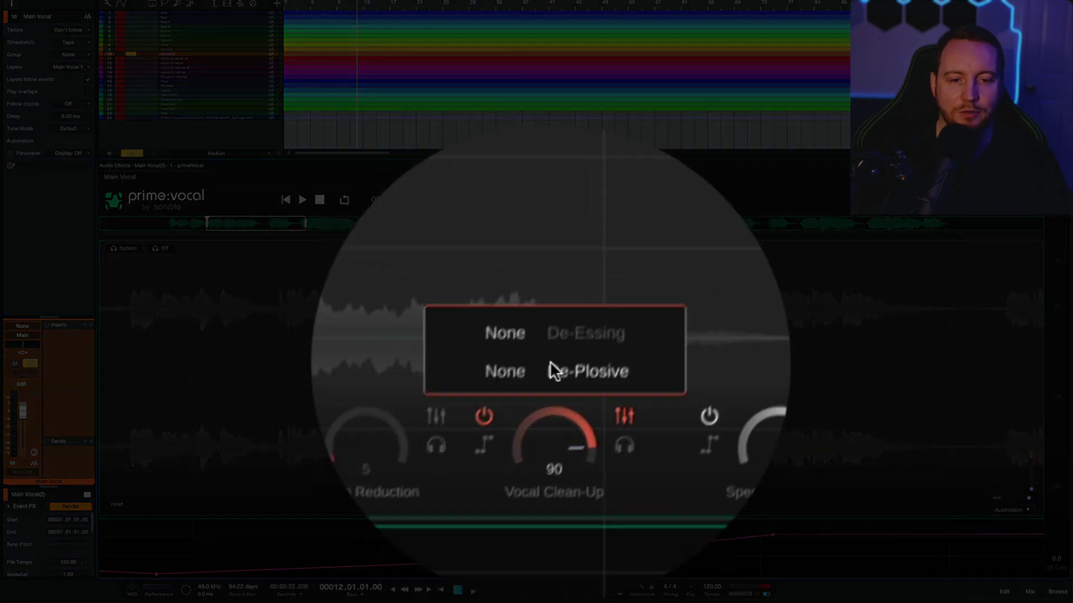
{"action": "left_click", "coordinate": [506, 476]}
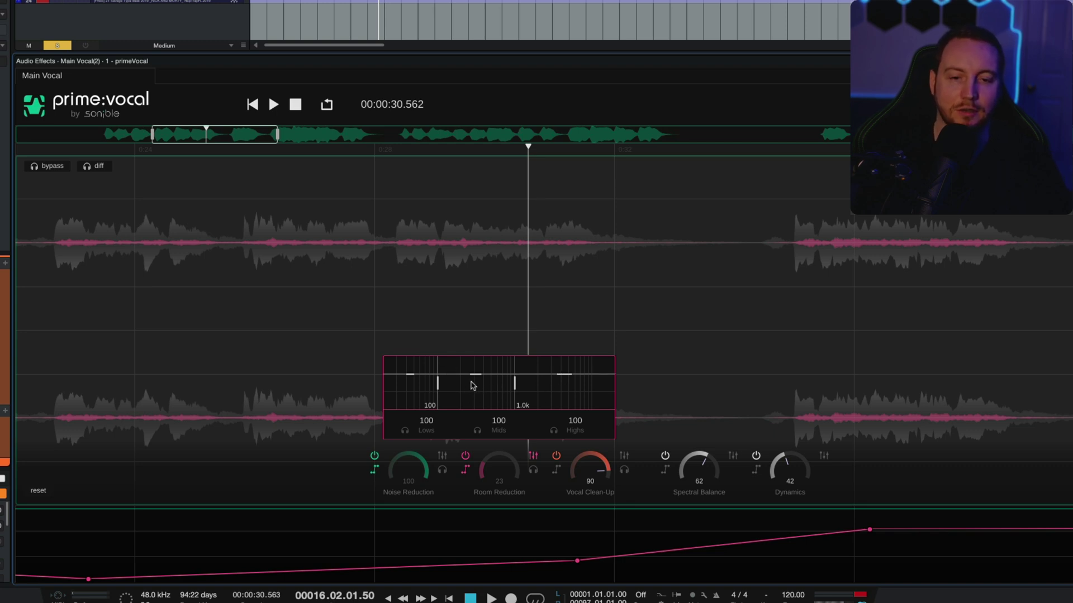
{"action": "left_click", "coordinate": [366, 427]}
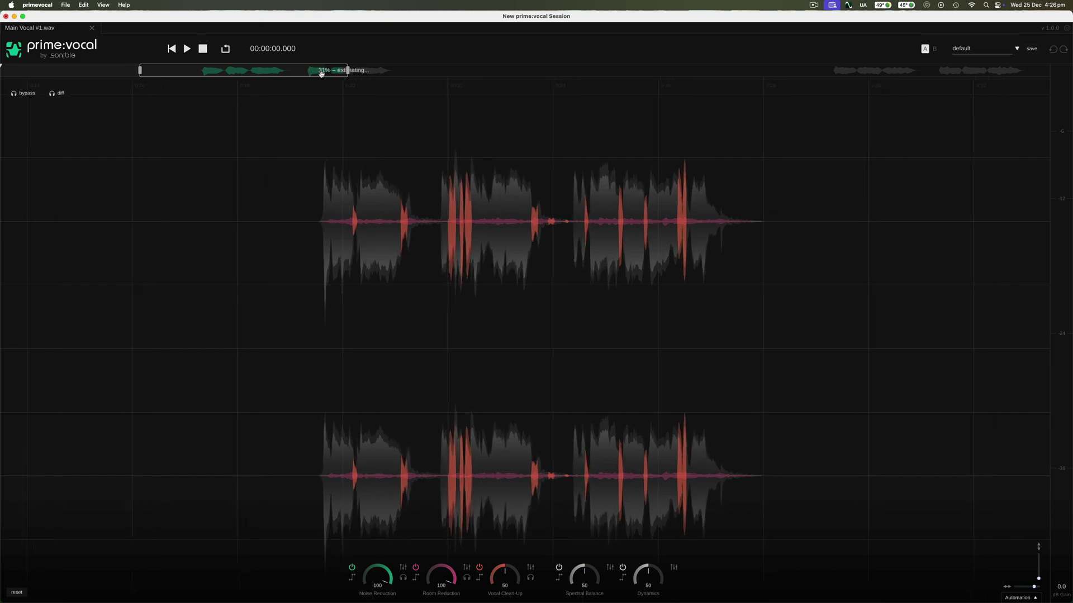
Shift the overview selection box right to view later audio of Main Vocal #1.wav.
{"action": "left_click_drag", "start_coordinate": [321, 74], "coordinate": [358, 74]}
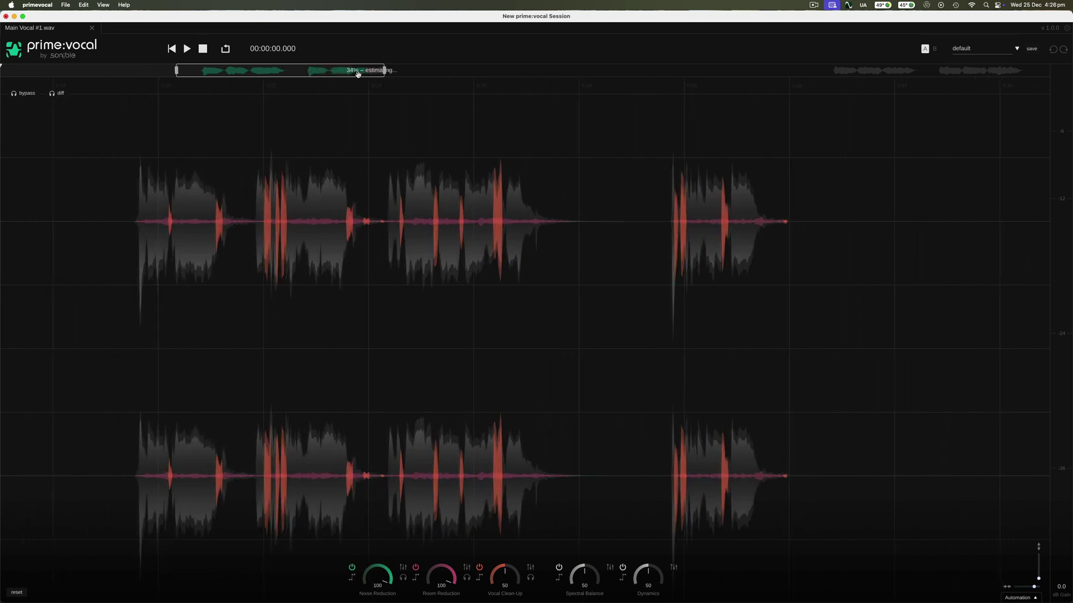